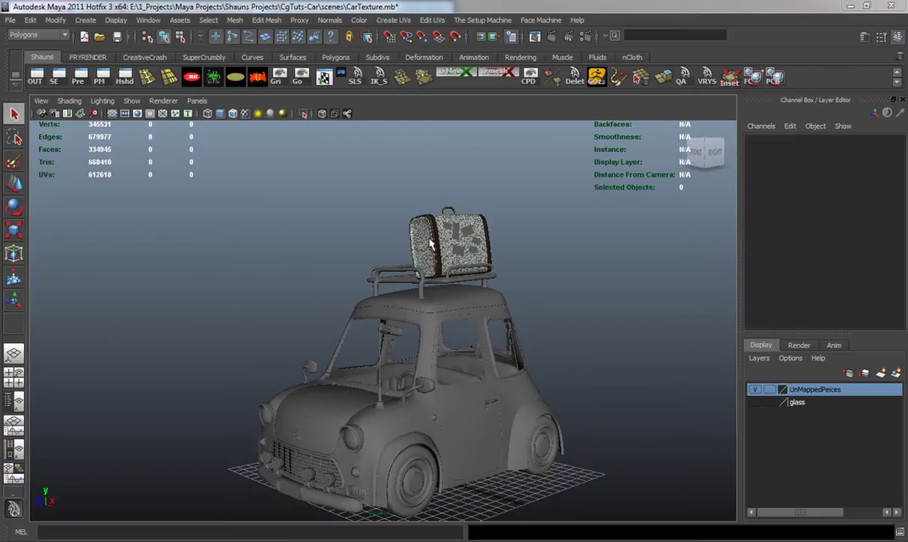
Step: Examine the textured suitcase on the car's roof rack, including the untextured sticker patches on its side
alt+drag(430, 245, 500, 245)
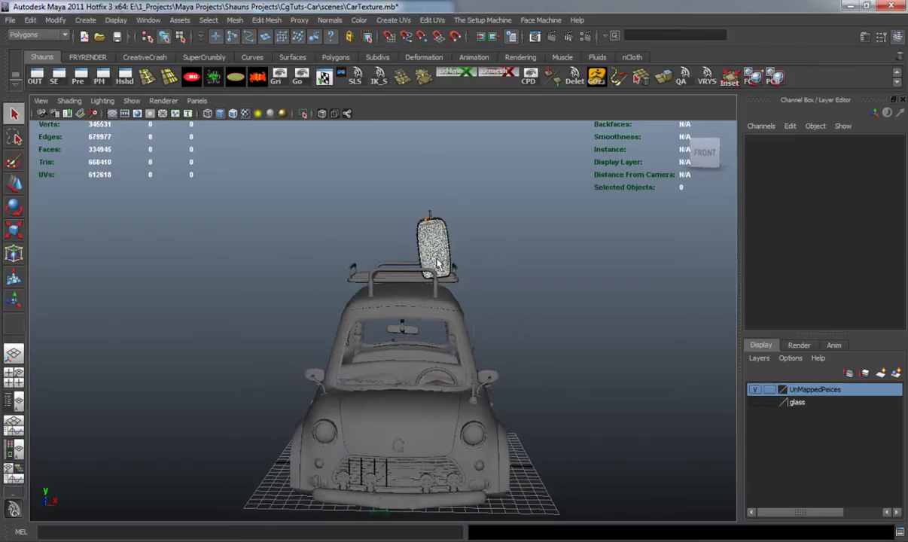
alt+drag(431, 263, 472, 258)
mouse_move(407, 275)
alt+mouse_down()
mouse_move(444, 269)
mouse_move(407, 256)
alt+mouse_up()
alt+middle_drag(406, 256, 361, 324)
alt+right_drag(361, 324, 422, 328)
alt+drag(422, 327, 287, 309)
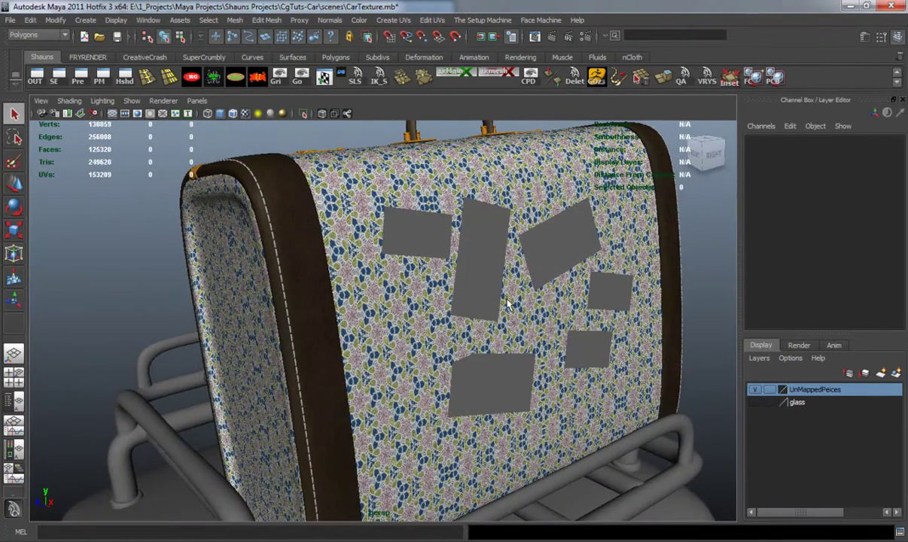
alt+drag(434, 315, 572, 317)
click(434, 306)
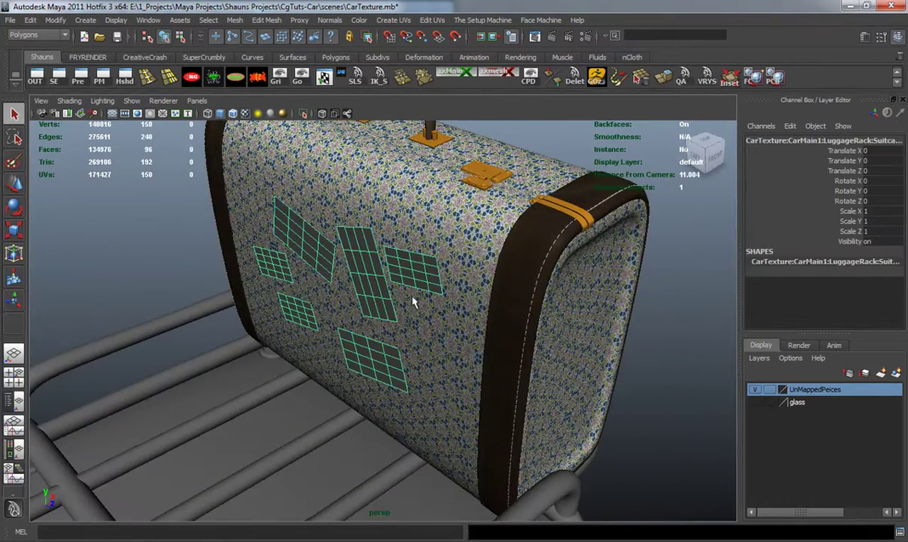
Step: Duplicate the whole suitcase, move the copy sideways onto the empty part of the rack and rotate it about -6.8° in Z
alt+drag(366, 294, 414, 256)
scroll(343, 319, down, 5)
click(416, 258)
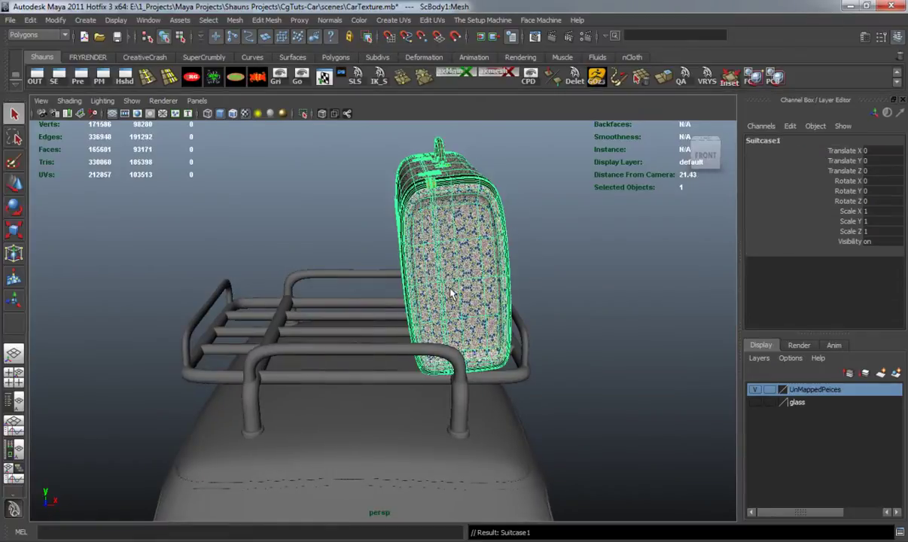
key(w)
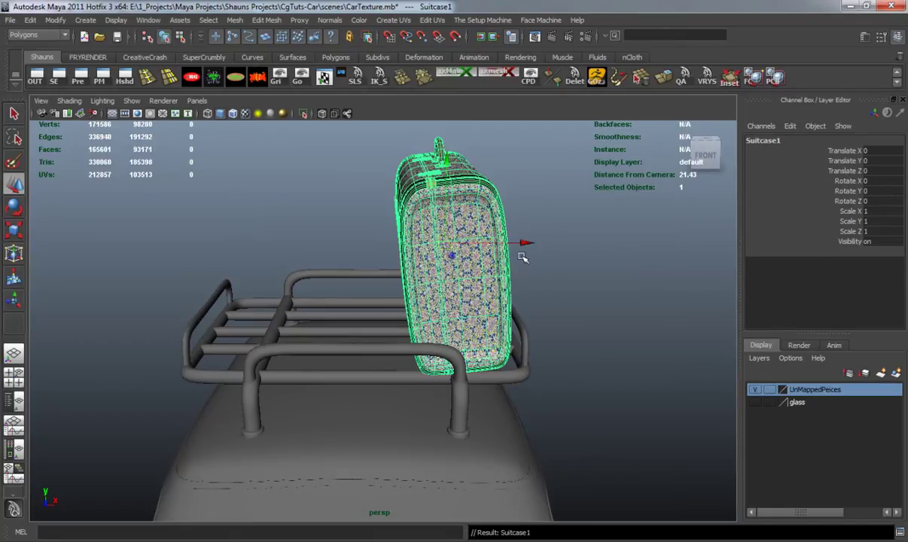
drag(520, 244, 424, 244)
key(e)
alt+drag(435, 212, 464, 173)
alt+drag(427, 206, 386, 223)
click(161, 225)
Step: Delete the sticker patches from the side of the duplicated suitcase
scroll(299, 295, up, 8)
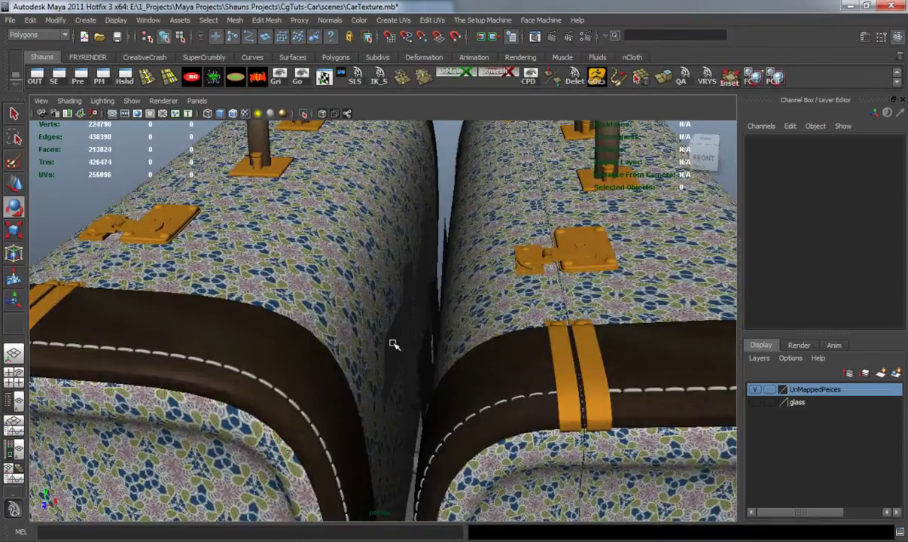
click(393, 344)
alt+drag(392, 344, 287, 316)
click(455, 310)
click(439, 333)
click(243, 334)
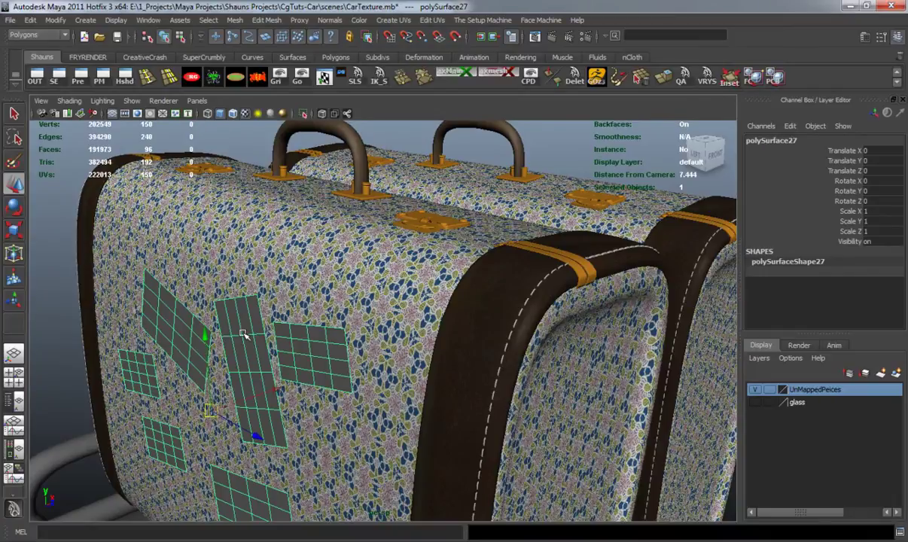
key(Delete)
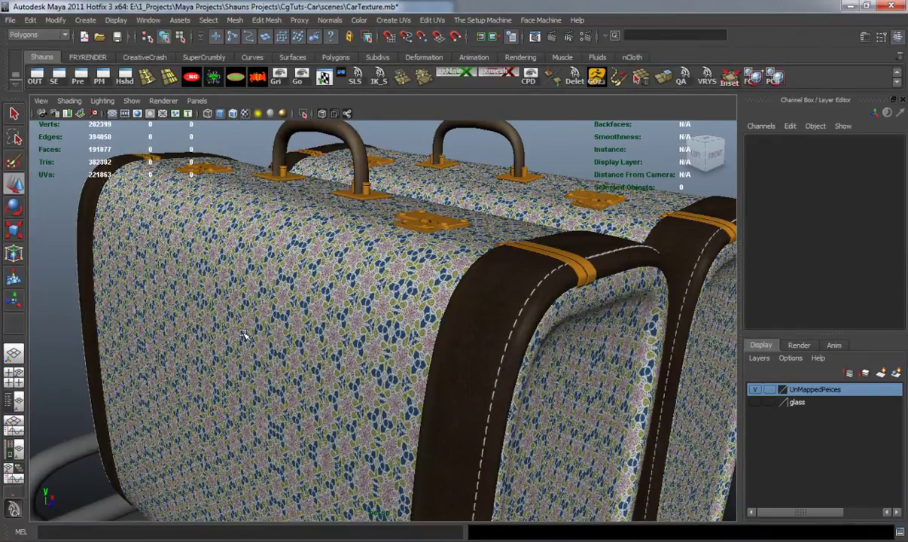
Step: Position the whole suitcase copy close beside the original, at a Translate X of about -2.9
click(243, 335)
alt+right_drag(310, 347, 256, 346)
alt+drag(301, 345, 241, 344)
key(Up)
alt+right_drag(328, 351, 275, 351)
alt+drag(276, 350, 260, 348)
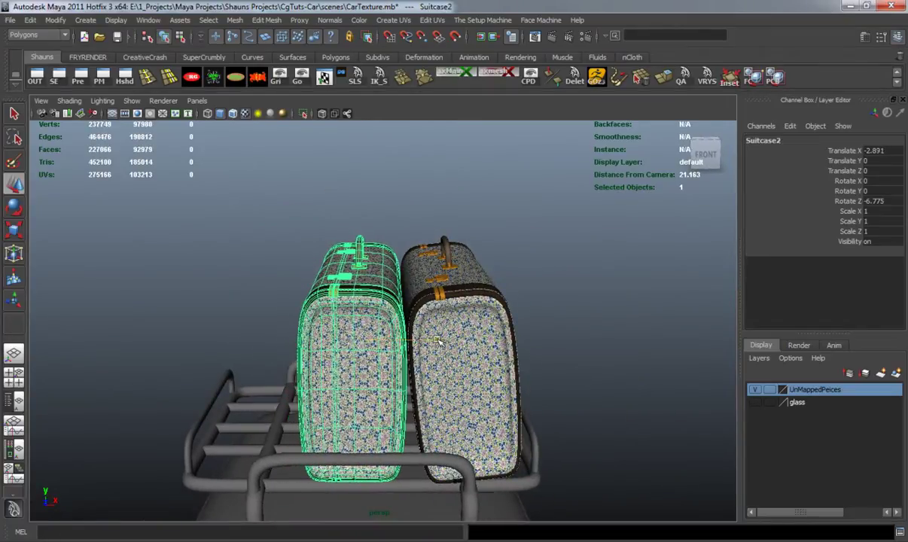
click(600, 339)
Step: Create a VRay Mtl material for the duplicated suitcase's body and arrange the material window beside the model
alt+drag(369, 333, 355, 355)
click(272, 305)
click(121, 78)
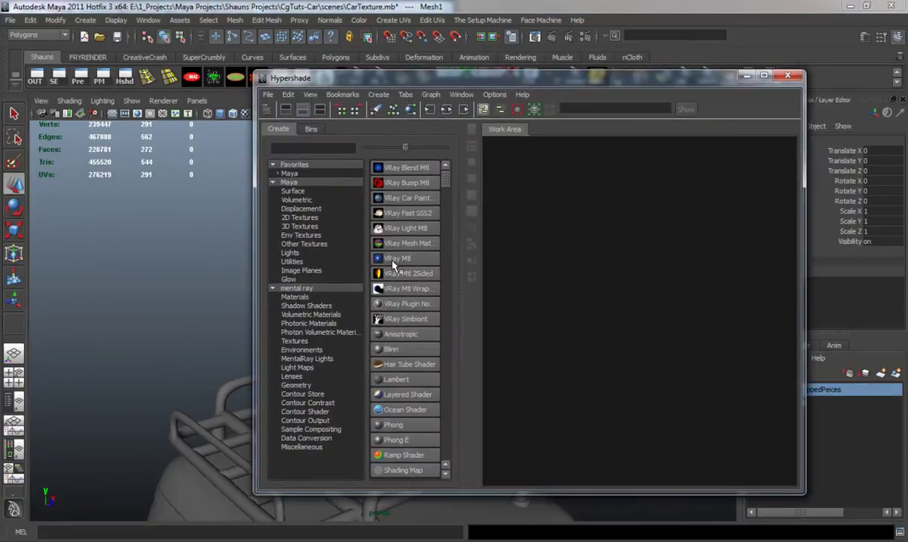
click(395, 260)
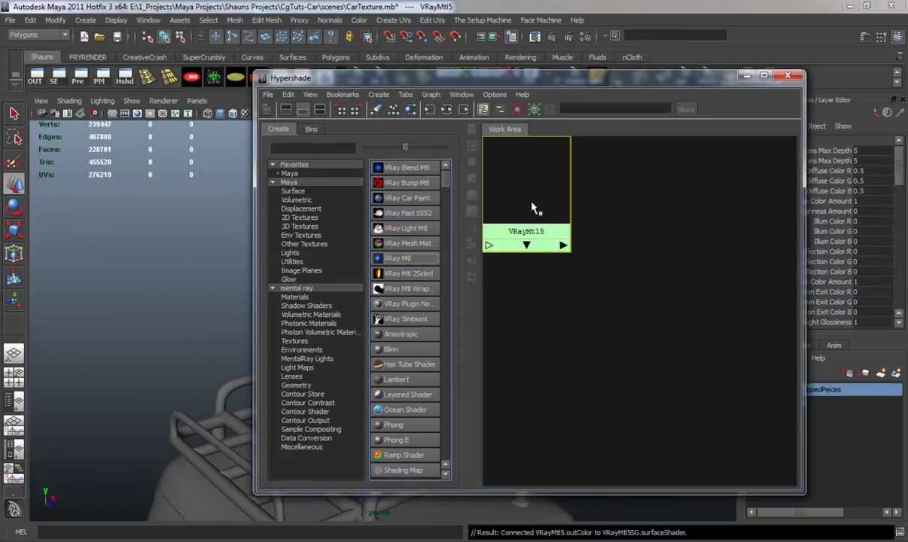
drag(533, 208, 673, 296)
drag(655, 86, 272, 96)
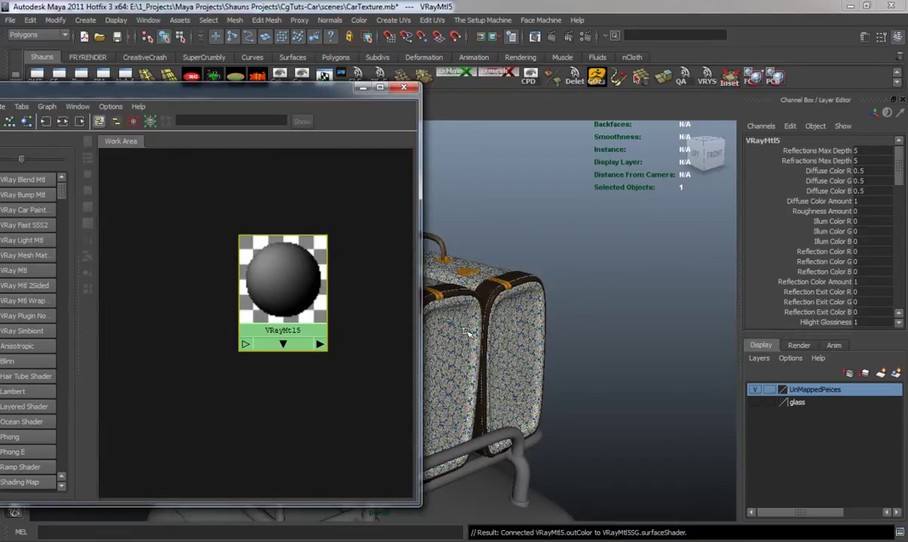
drag(281, 290, 288, 261)
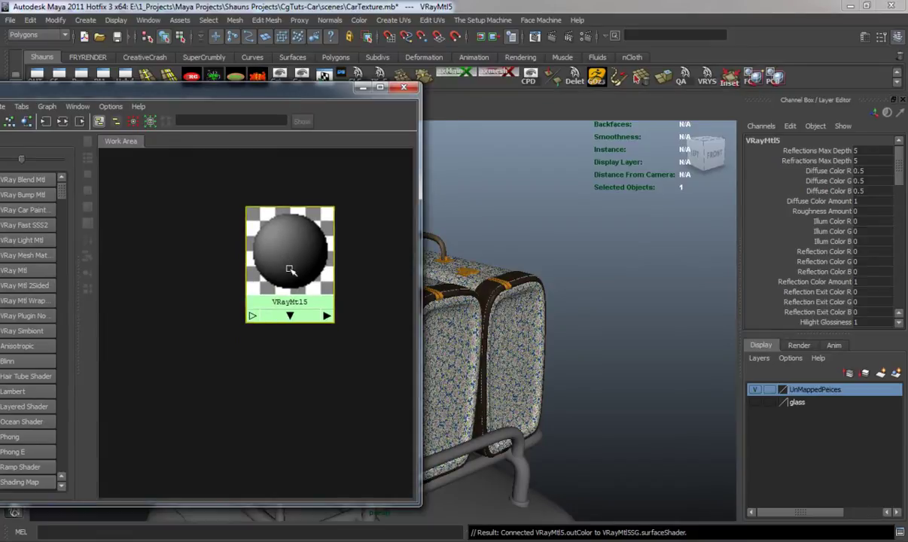
Step: Connect a File texture to the new material's Diffuse Color and set its Filter Type to Off
double_click(289, 269)
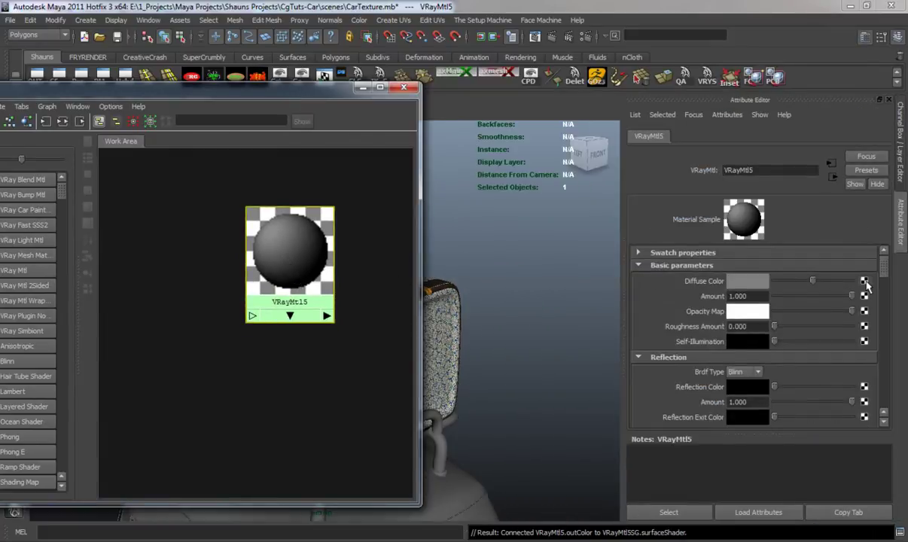
click(864, 281)
click(416, 232)
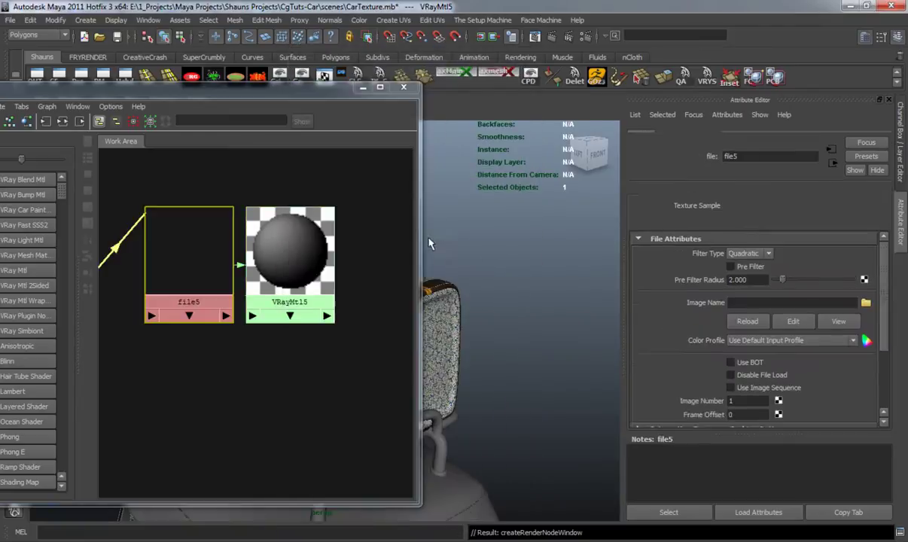
click(749, 267)
click(753, 279)
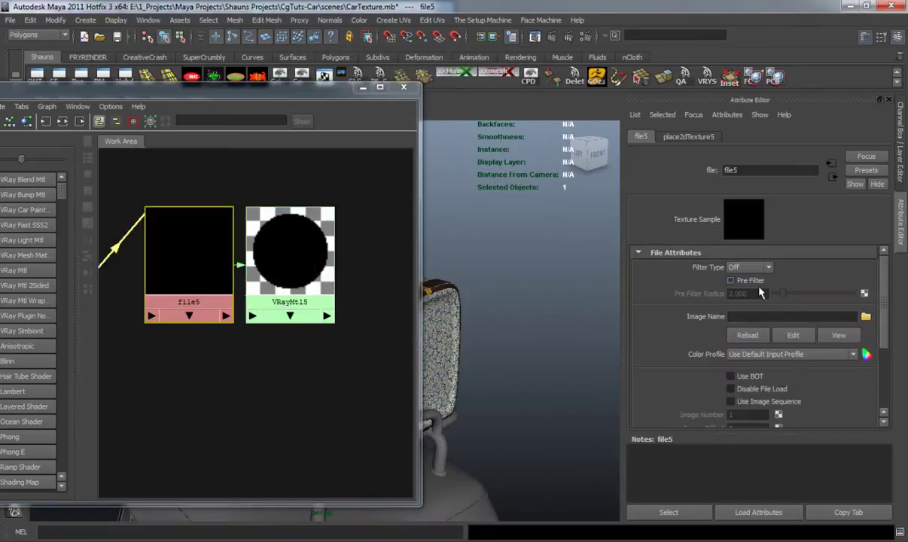
Step: Preview the images in the sourceimages folder to choose a fabric pattern for the suitcase copy
click(866, 317)
click(305, 183)
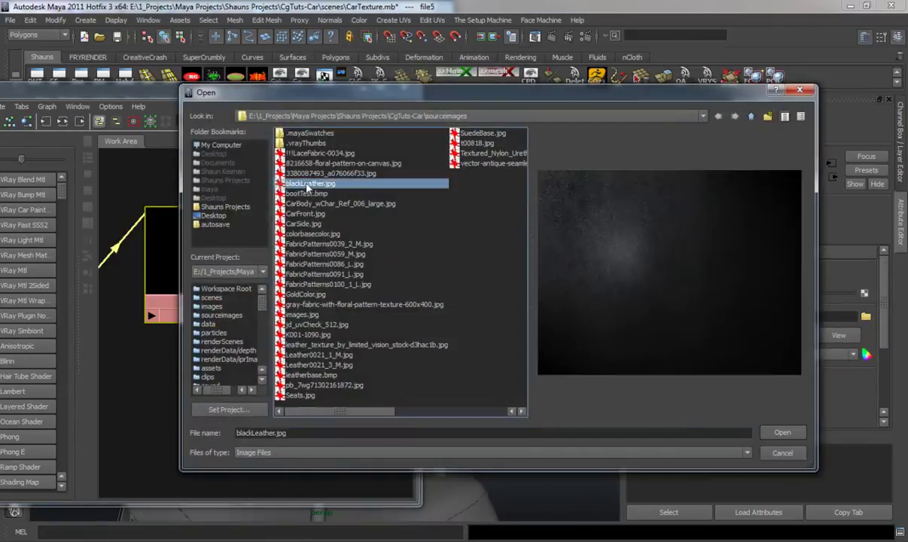
key(Up)
key(Up)
key(Up)
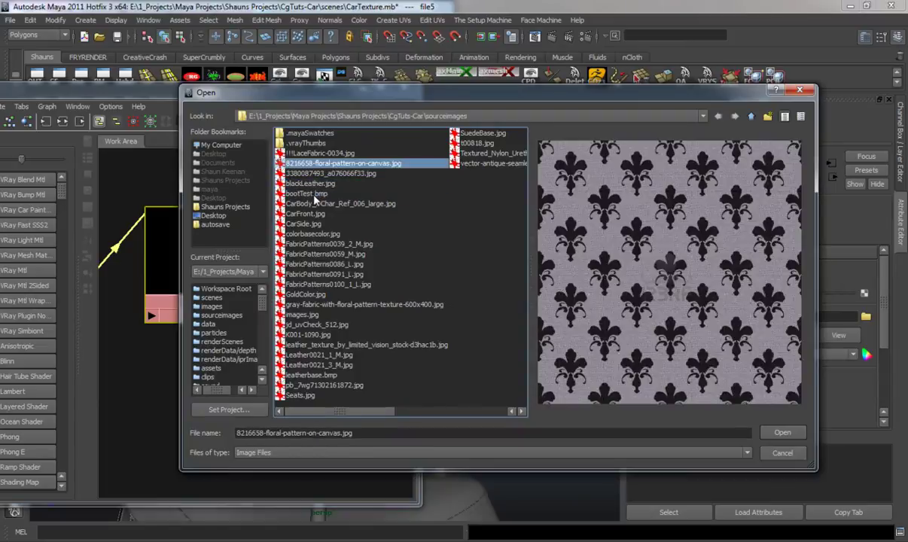
key(Down)
key(Down)
key(Down)
key(Down)
key(Down)
key(Down)
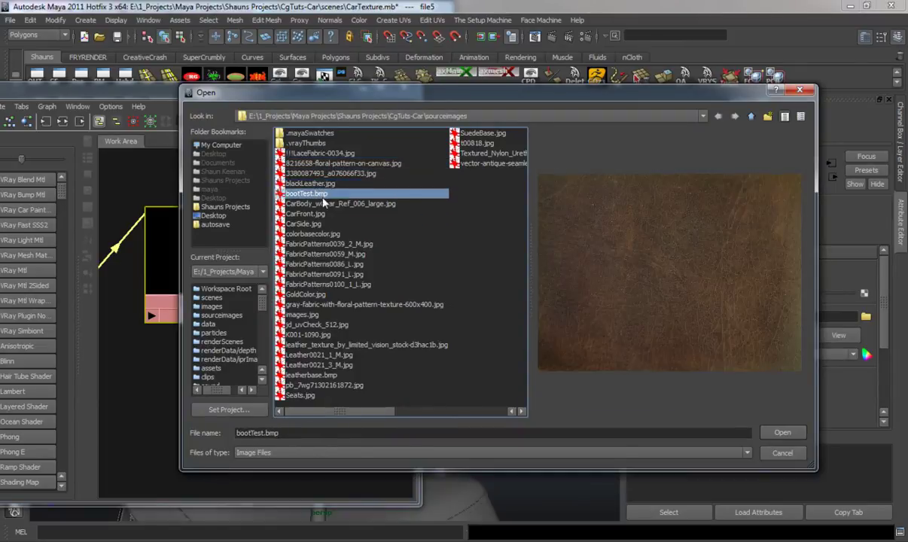
key(Down)
key(Down)
key(Down)
key(Down)
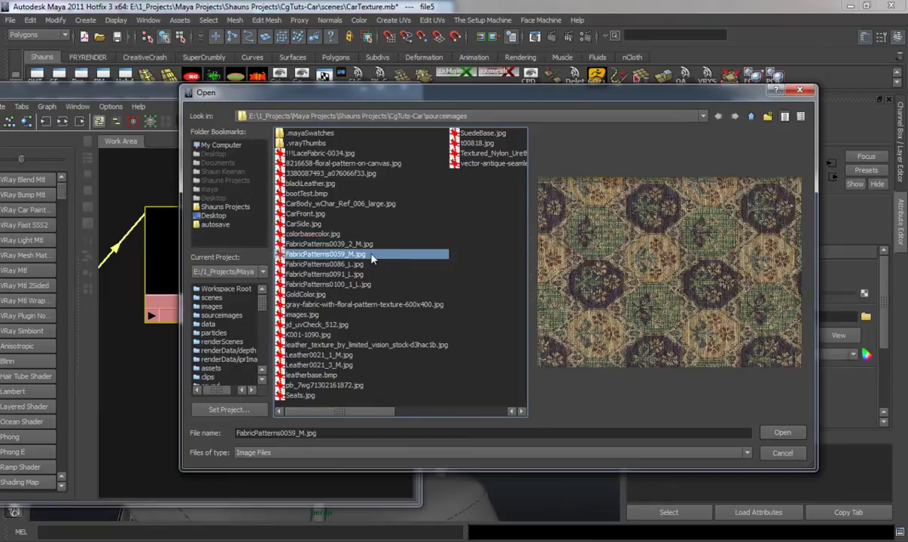
key(Down)
key(Down)
key(Down)
key(Down)
key(Down)
key(Down)
key(Down)
key(Down)
key(Down)
key(Down)
key(Down)
key(Down)
key(Down)
key(Down)
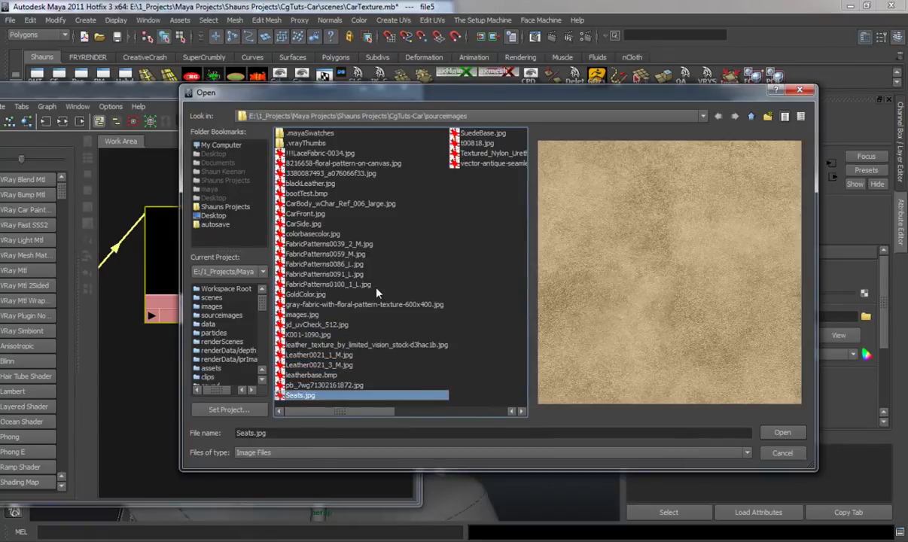
key(Down)
key(Down)
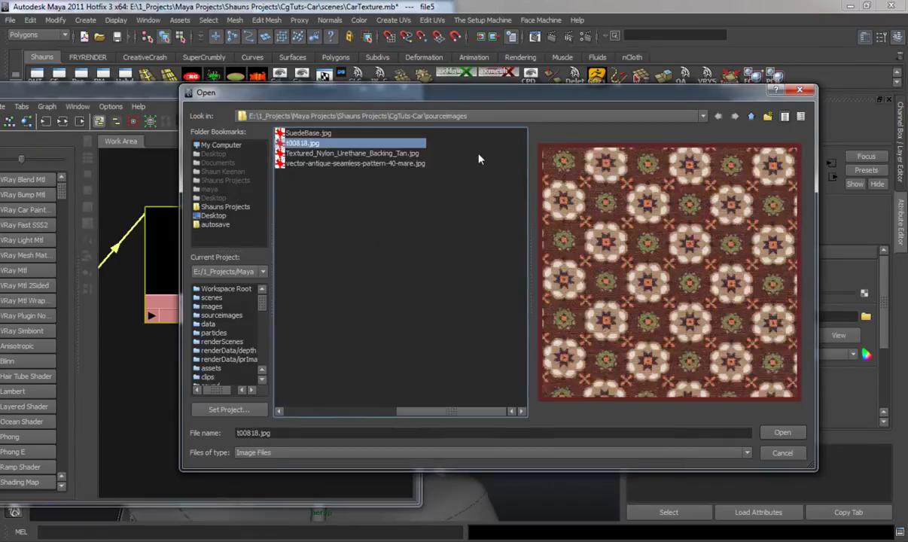
key(Down)
key(Down)
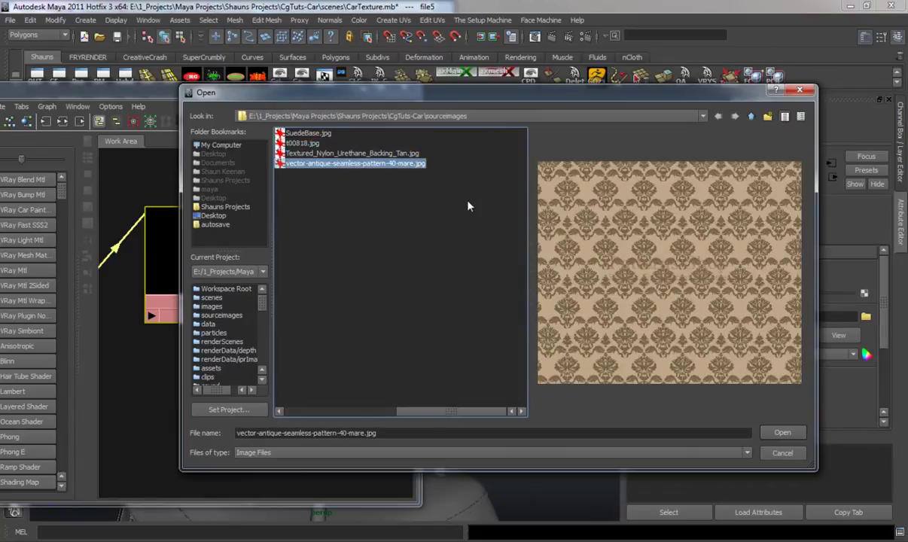
key(Left)
key(Down)
key(Down)
key(Down)
key(Down)
key(Down)
key(Down)
key(Down)
key(Down)
key(Down)
key(Down)
key(Down)
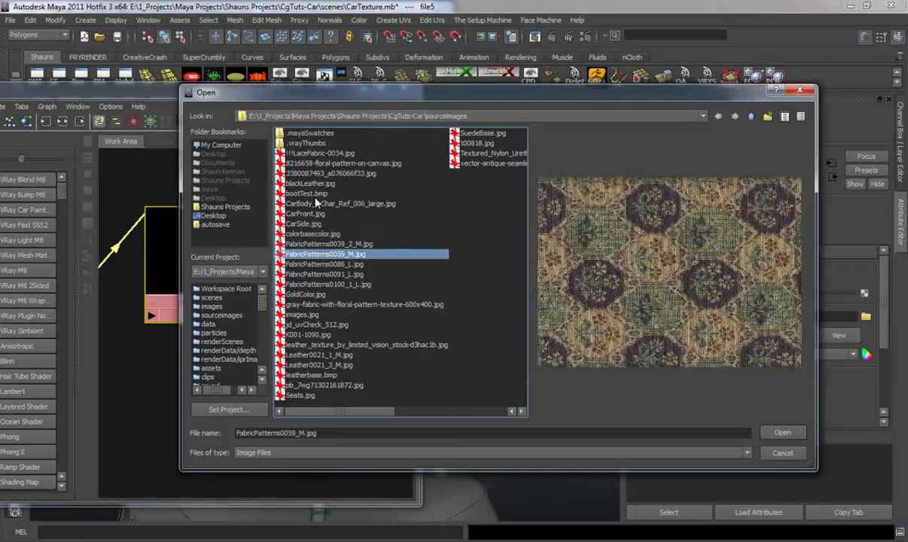
Step: Load FabricPatterns0059_M.jpg as the image of the file texture
key(Up)
key(Up)
key(Up)
key(Down)
click(790, 428)
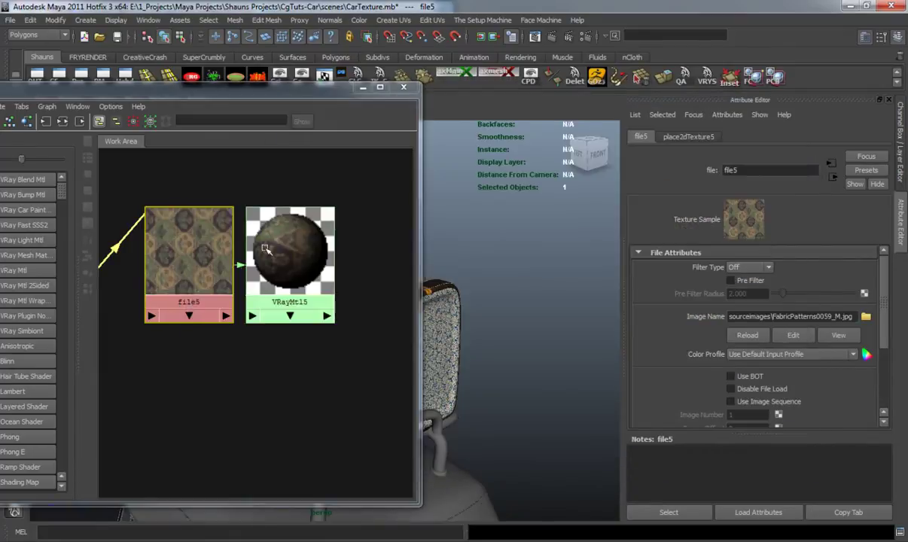
Step: Assign the new fabric material to both body halves of the duplicated suitcase
drag(275, 98, 53, 113)
click(298, 369)
shift+click(407, 354)
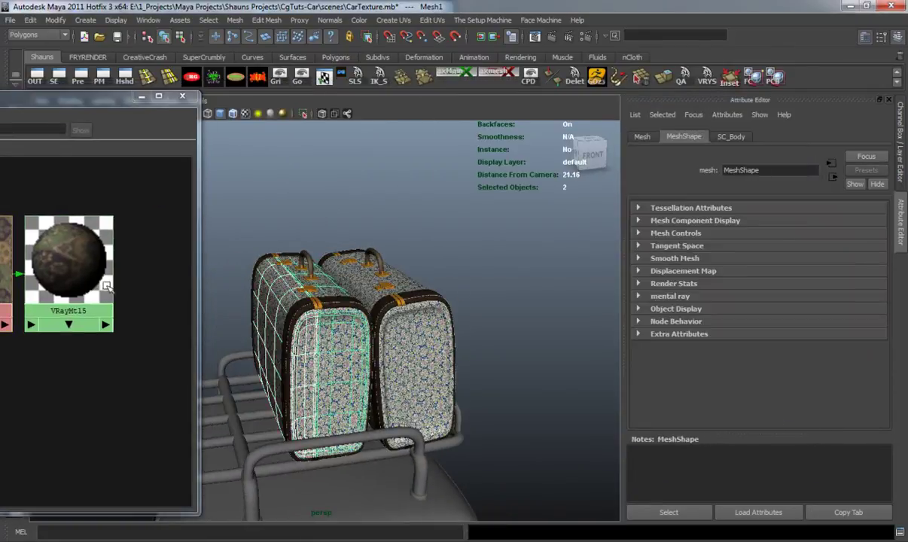
right_click(87, 268)
click(101, 237)
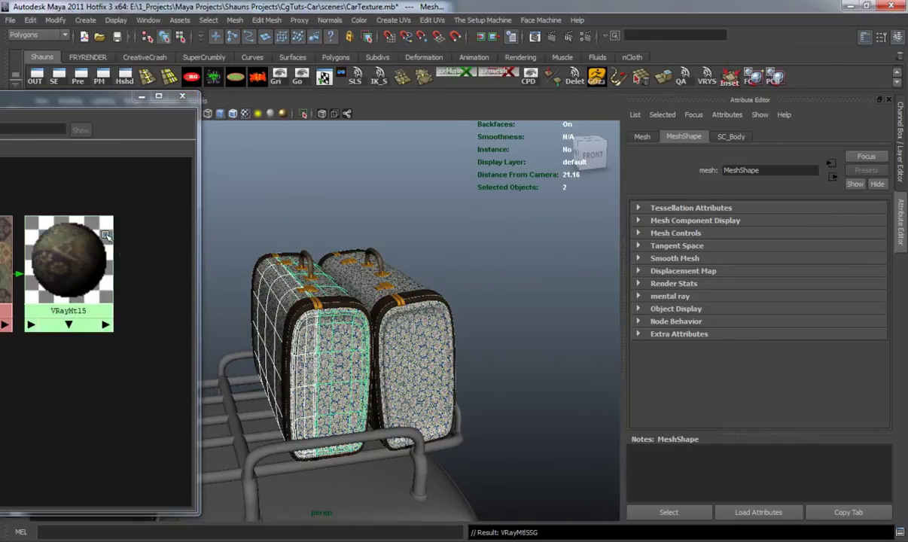
click(239, 193)
Step: Inspect the fabric pattern's scale on the suitcase copy and check the file texture's Filter Type
scroll(292, 376, up, 3)
alt+drag(290, 377, 386, 381)
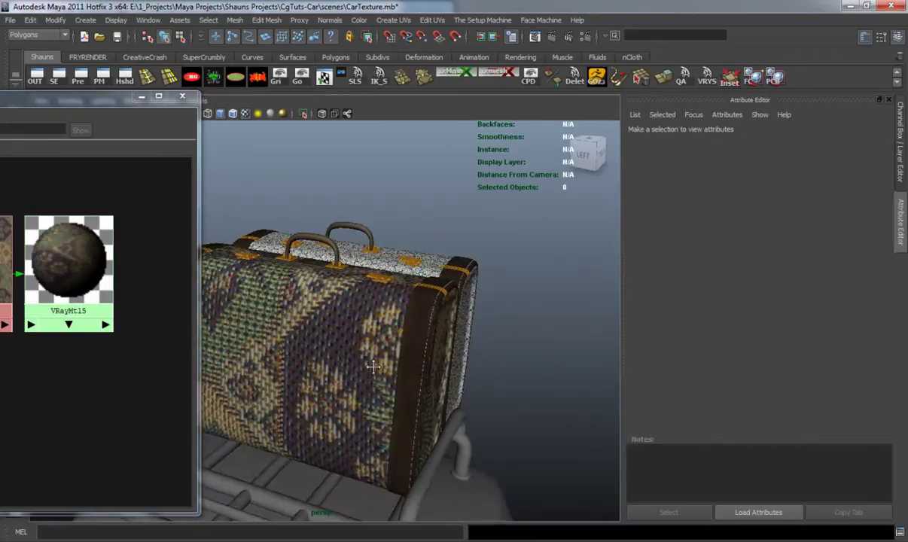
alt+middle_drag(386, 380, 418, 337)
alt+drag(369, 357, 342, 316)
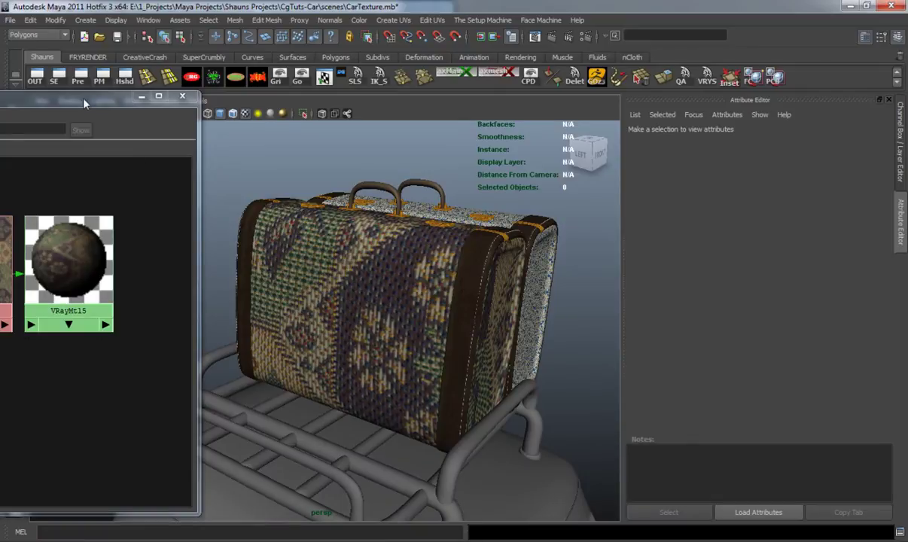
drag(87, 94, 225, 90)
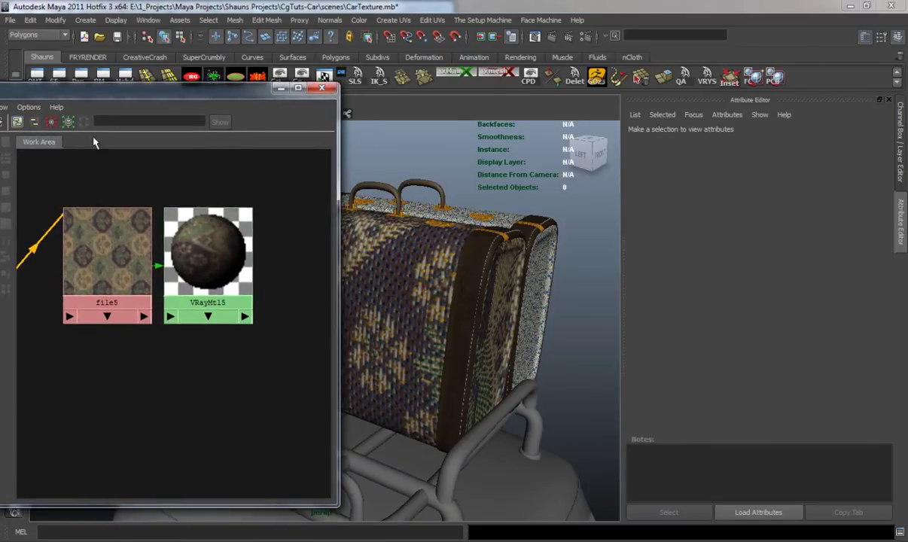
click(117, 238)
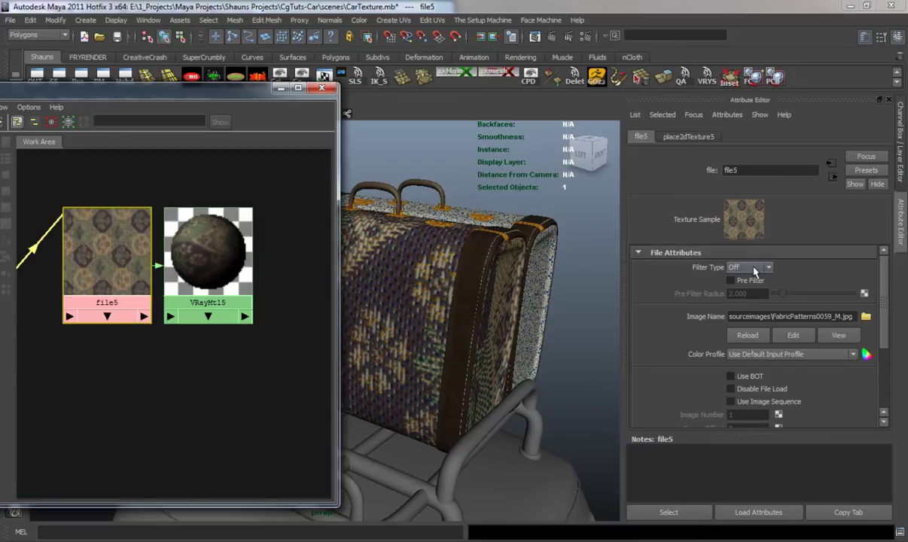
click(756, 268)
click(750, 280)
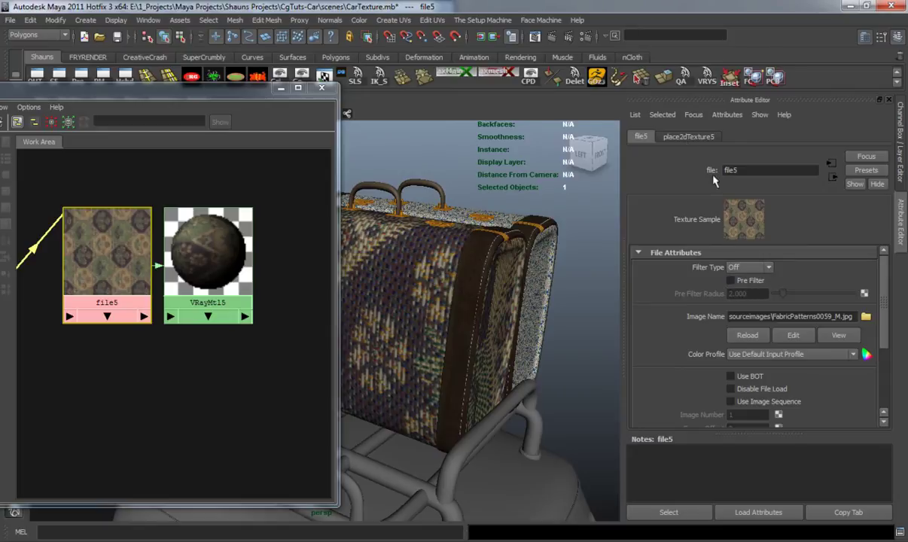
Step: Enable Mirror U and Mirror V in the fabric's texture placement and set Repeat UV to 8 by 8
click(697, 138)
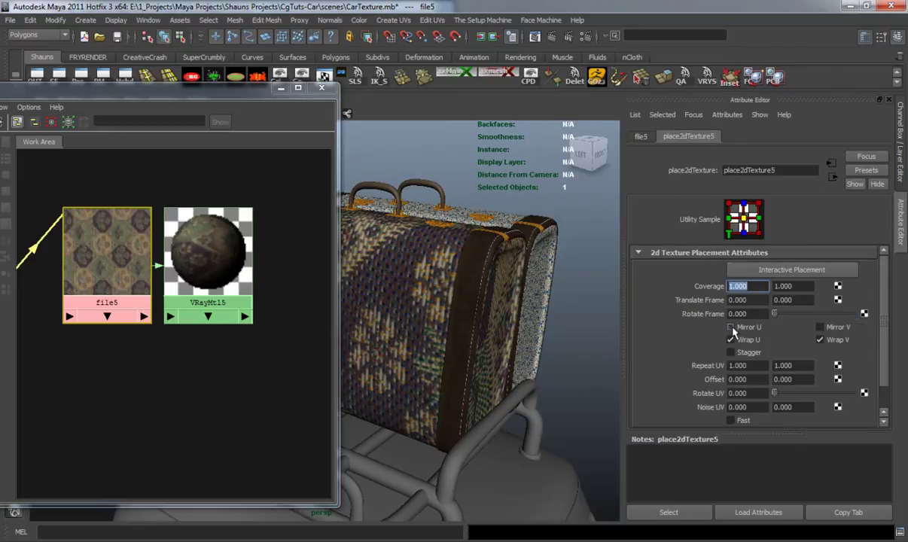
click(758, 365)
text(8)
key(Tab)
text(8)
key(Return)
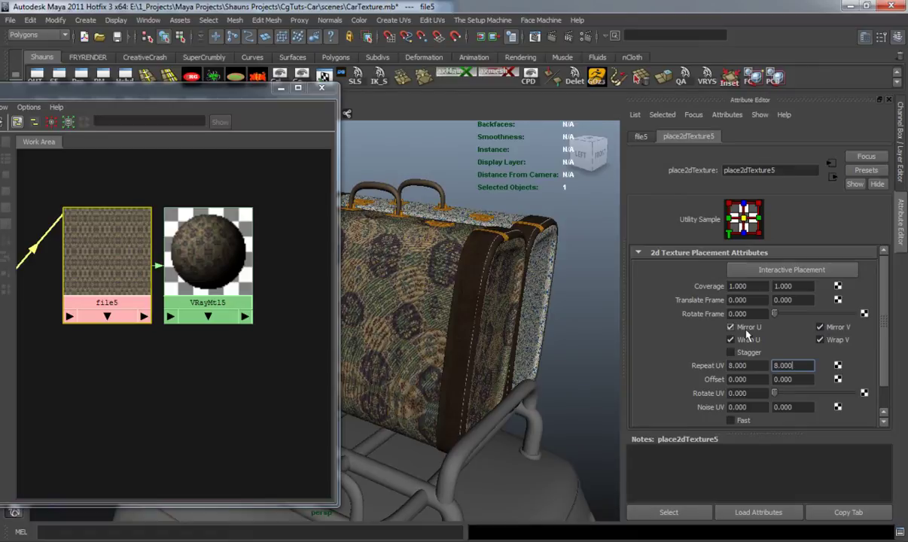
alt+drag(442, 325, 476, 346)
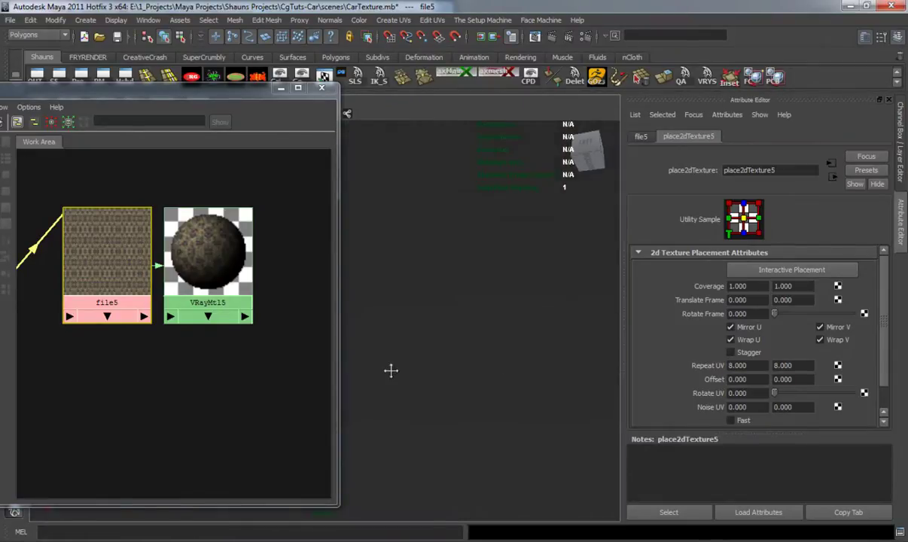
Step: Select the two small metal end plates and their two rivets beside the duplicated suitcase's seam
alt+drag(391, 371, 330, 380)
drag(193, 92, 597, 113)
click(257, 144)
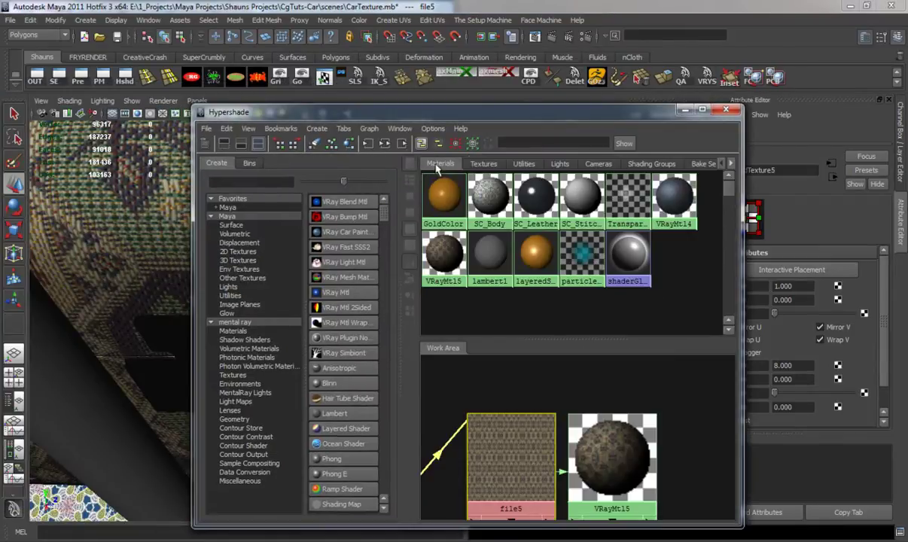
drag(528, 107, 69, 143)
click(492, 348)
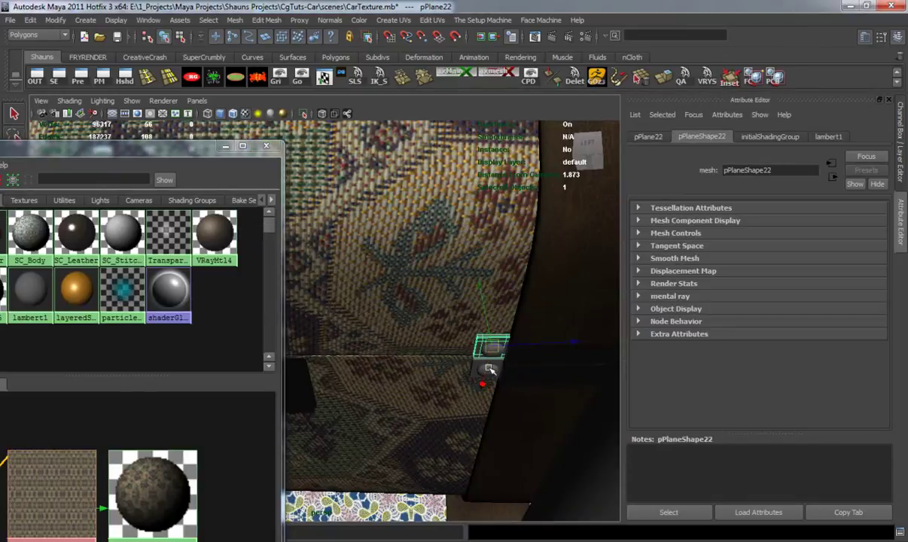
alt+drag(496, 386, 543, 335)
shift+click(543, 330)
shift+click(525, 369)
shift+click(494, 357)
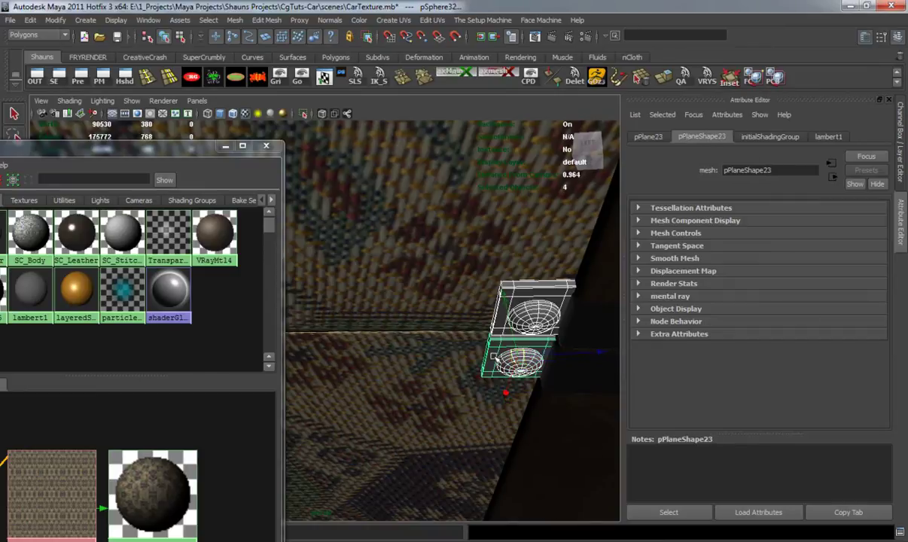
Step: Turn on wireframe over shading and add the latch's two base plates, curved bracket and upper two rivets to the selection
alt+right_drag(479, 382, 422, 369)
alt+middle_drag(422, 369, 756, 359)
scroll(418, 357, down, 3)
alt+middle_drag(418, 357, 268, 389)
scroll(347, 360, up, 8)
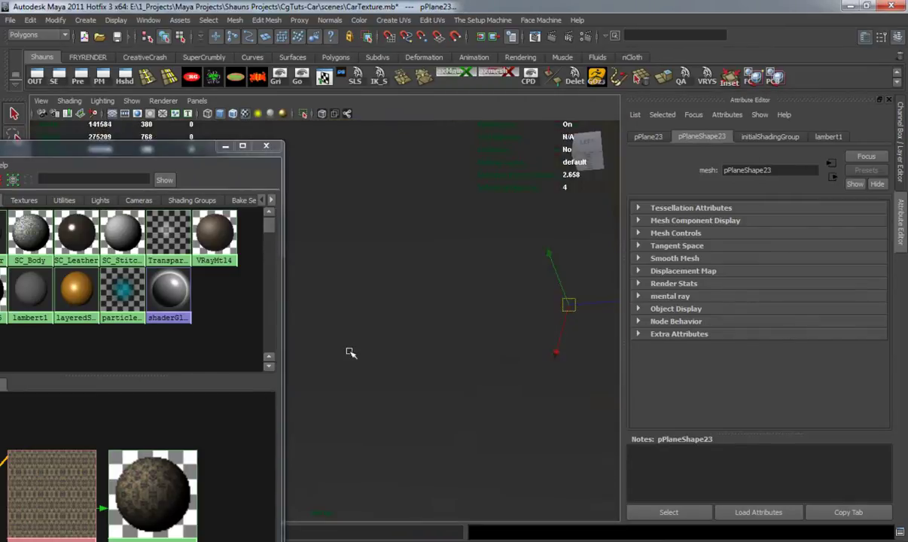
click(365, 345)
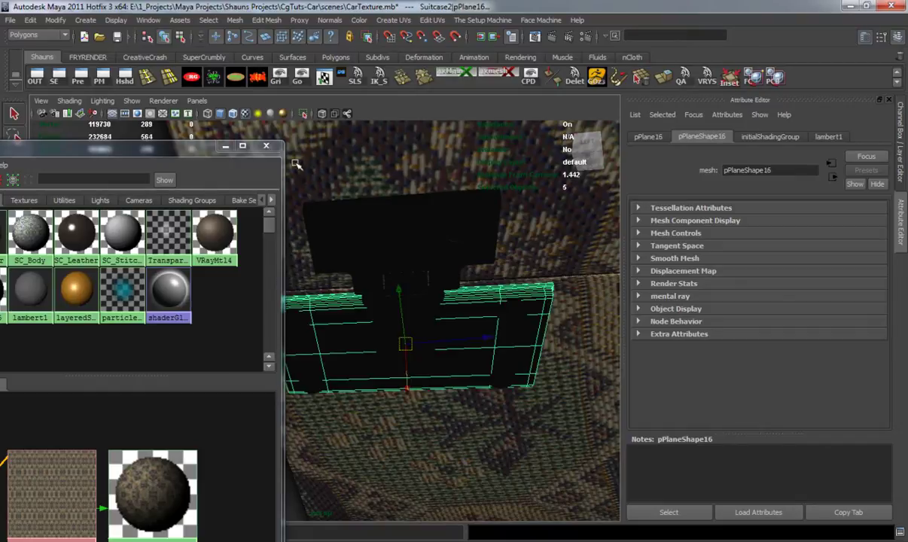
click(233, 114)
shift+click(332, 226)
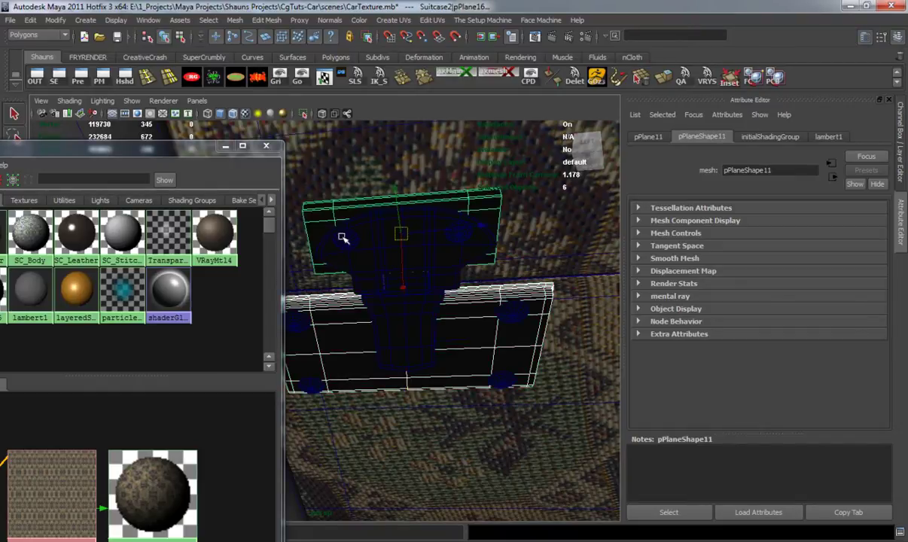
shift+click(344, 237)
shift+click(419, 244)
shift+click(462, 231)
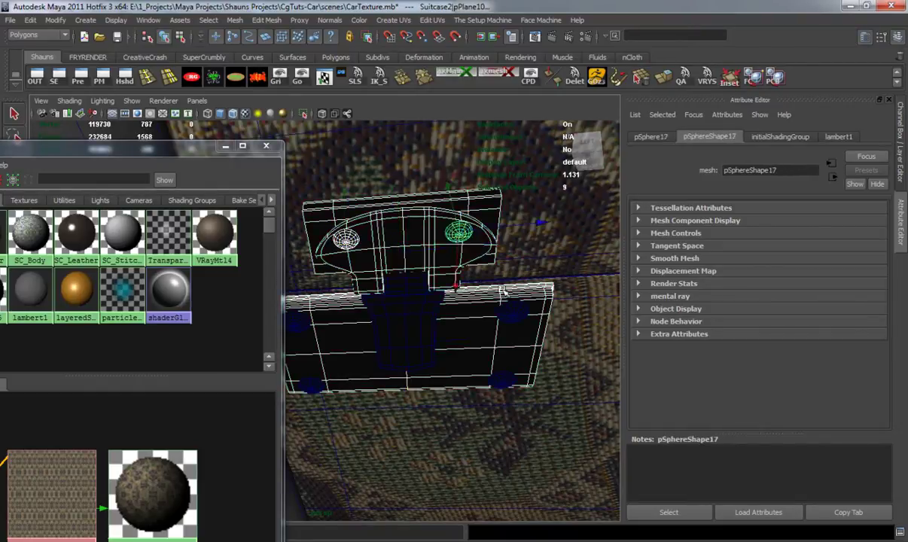
Step: Add the latch's clasp parts and lower four rivets to the selection, and assign the gold layeredShader1 material to everything selected
shift+click(512, 310)
shift+click(412, 324)
shift+click(405, 288)
shift+click(296, 322)
click(315, 385)
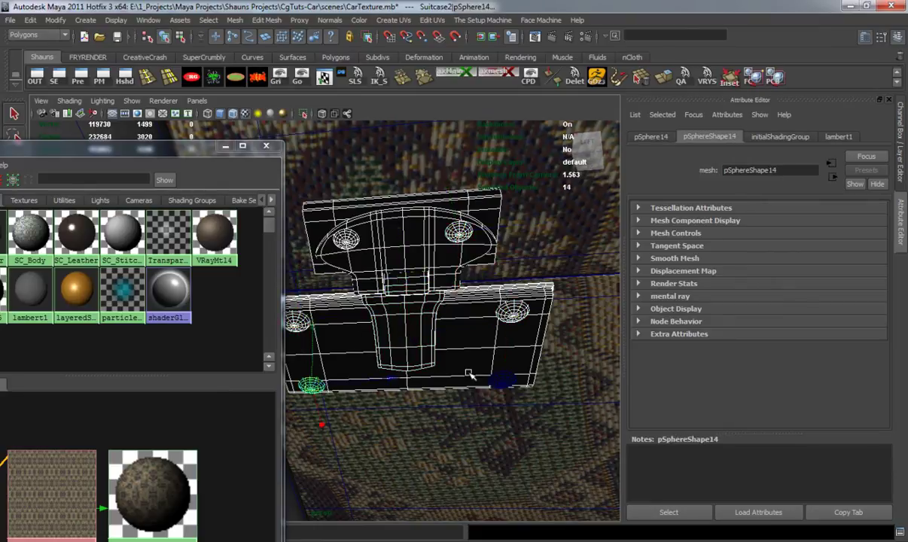
click(510, 380)
right_click(75, 293)
click(90, 331)
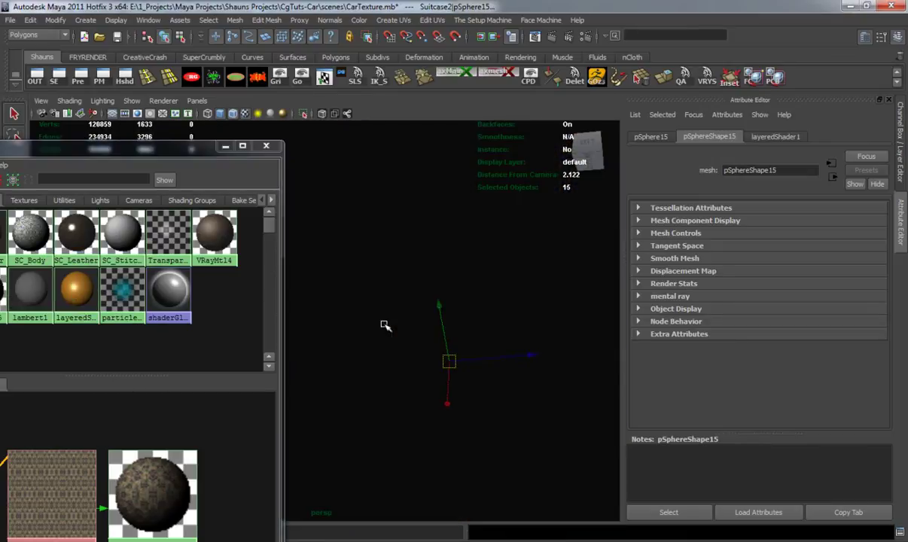
Step: Deselect the small end plates and their rivets, and reverse the normals of the latch parts
scroll(386, 325, up, 2)
alt+drag(497, 341, 397, 371)
alt+right_drag(447, 370, 444, 286)
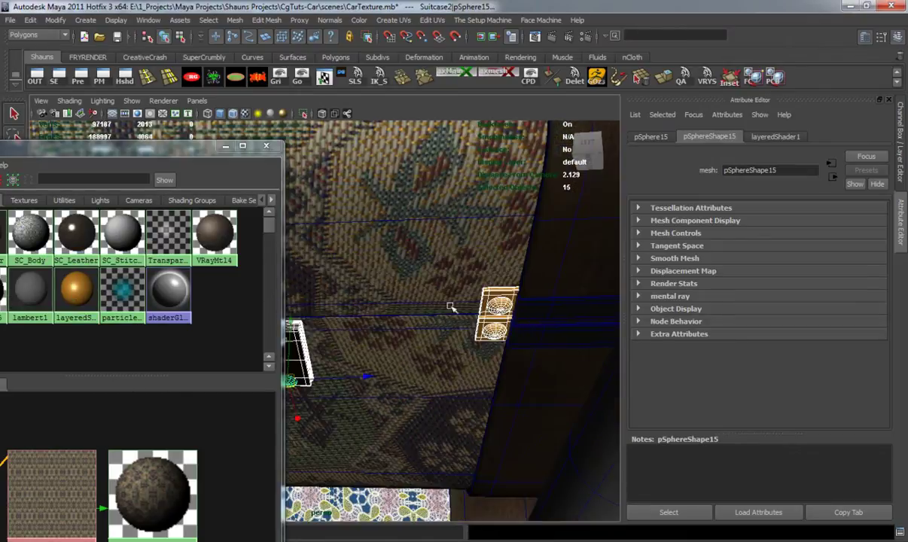
click(484, 344)
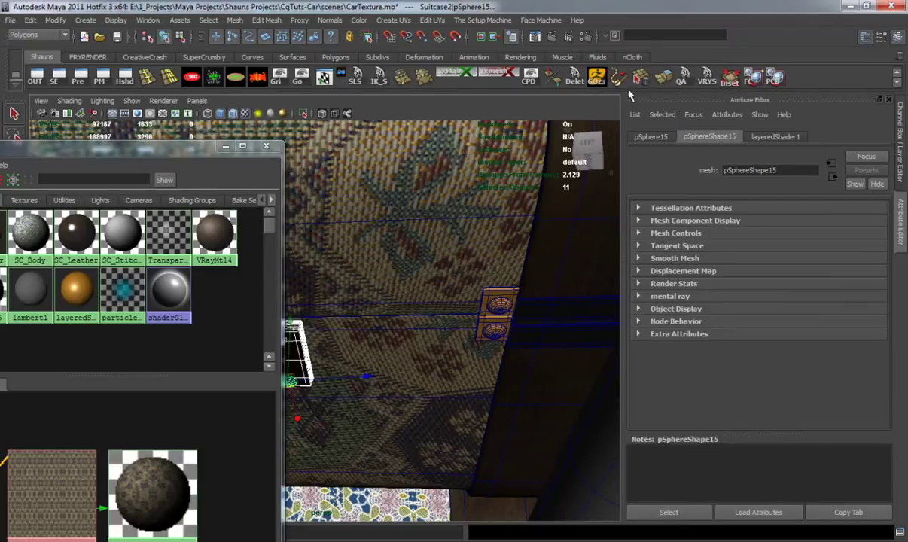
click(557, 80)
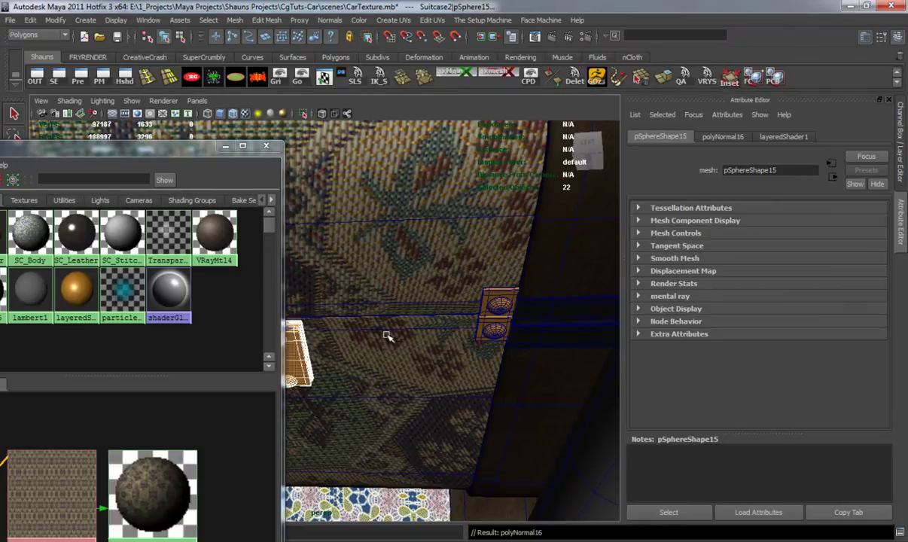
Step: Reverse the normals of the two metal strips next to the small end plates and assign layeredShader1 to them
alt+drag(455, 343, 398, 337)
scroll(407, 336, up, 2)
click(468, 274)
shift+click(468, 320)
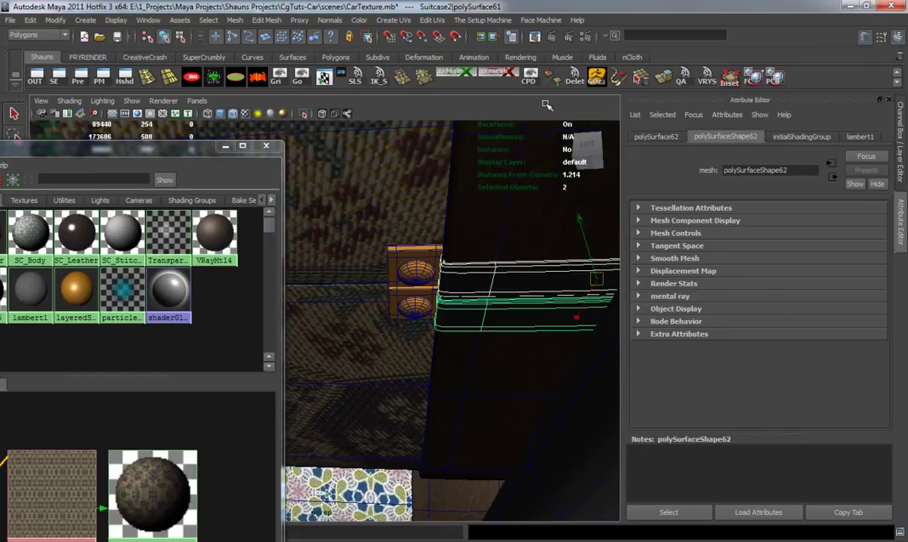
click(557, 80)
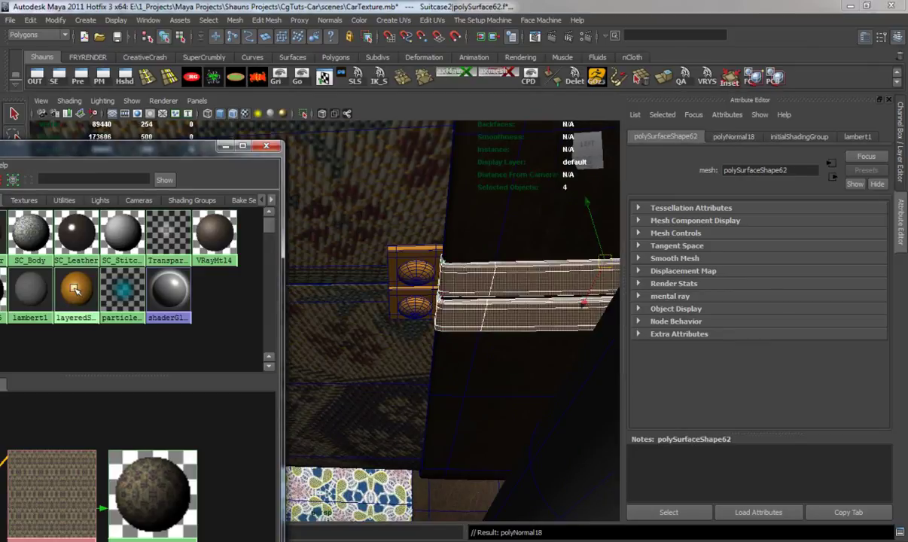
right_drag(78, 288, 76, 260)
click(485, 282)
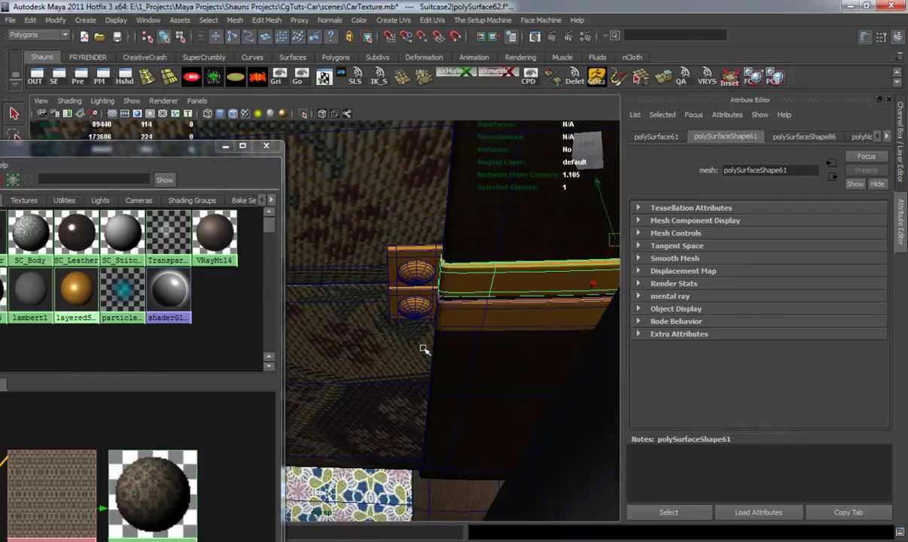
Step: Select the pair of metal strips at the other end of the suitcase copy, near the roof rack
scroll(422, 352, down, 5)
scroll(429, 361, down, 4)
alt+drag(429, 361, 523, 389)
click(522, 390)
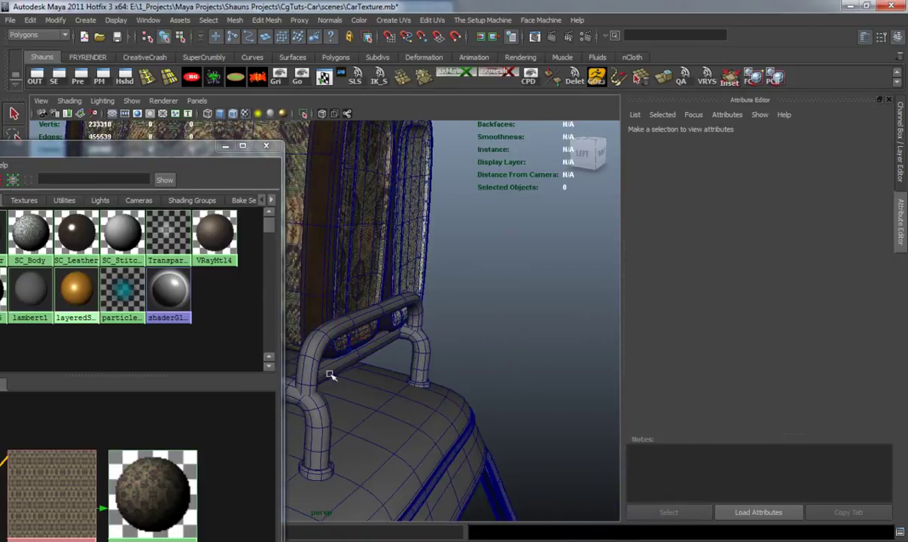
alt+drag(335, 371, 573, 384)
alt+middle_drag(572, 384, 772, 406)
alt+drag(772, 406, 526, 377)
alt+middle_drag(410, 345, 405, 399)
scroll(405, 399, up, 6)
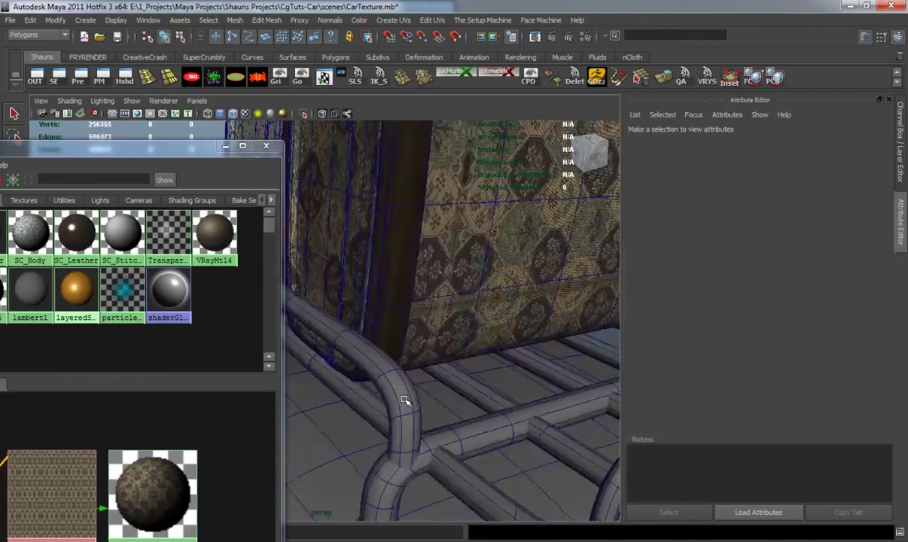
scroll(403, 401, up, 3)
alt+drag(380, 404, 401, 383)
alt+middle_drag(401, 383, 408, 382)
alt+drag(407, 382, 353, 335)
click(337, 291)
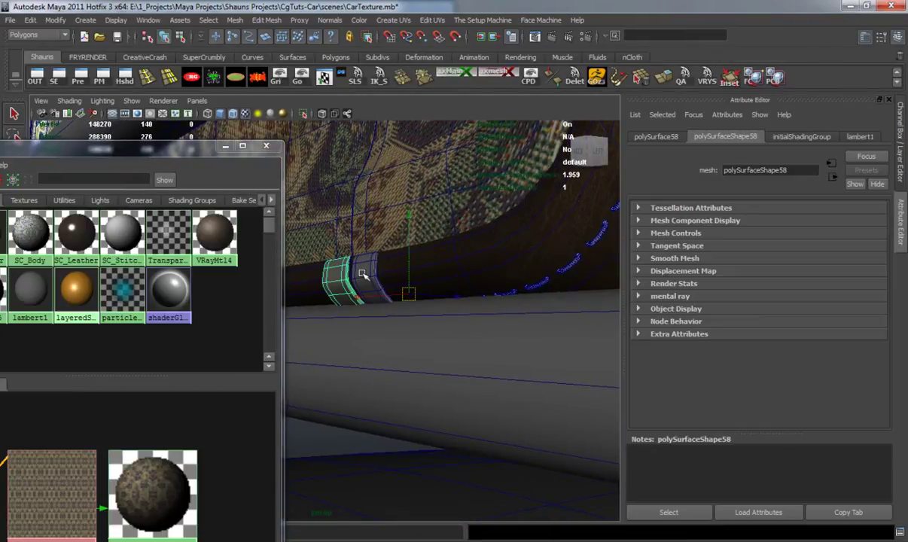
shift+click(365, 275)
Step: Add the adjoining two end plates and their rivets to the strip selection and assign layeredShader1 to all of them
alt+drag(405, 317, 348, 291)
scroll(451, 331, down, 3)
alt+middle_drag(451, 331, 275, 325)
alt+middle_drag(490, 343, 376, 300)
scroll(398, 337, up, 3)
alt+right_drag(376, 301, 399, 345)
alt+middle_drag(399, 345, 390, 382)
shift+click(408, 256)
shift+click(398, 318)
shift+click(457, 402)
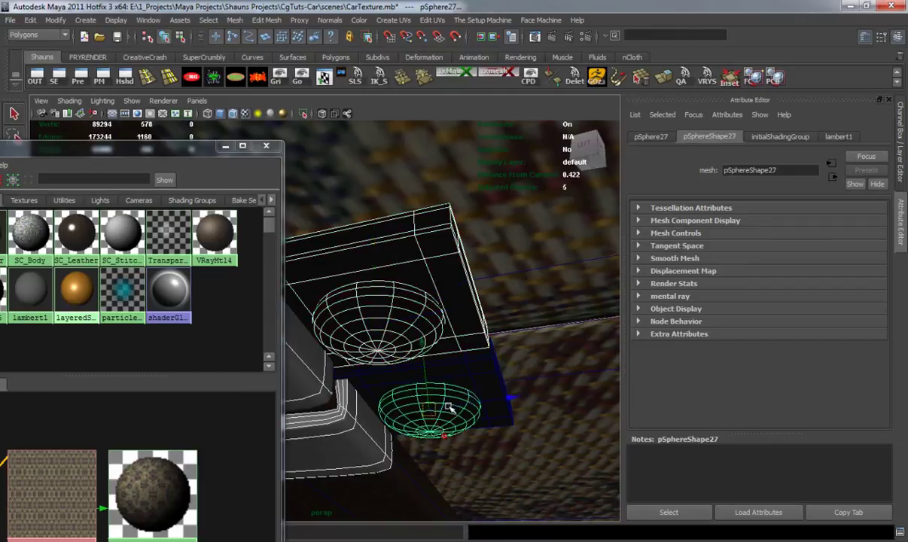
shift+click(477, 372)
right_drag(76, 292, 85, 261)
Step: Select the two end plates and their rivets next to the gold strips and reverse their normals
click(366, 304)
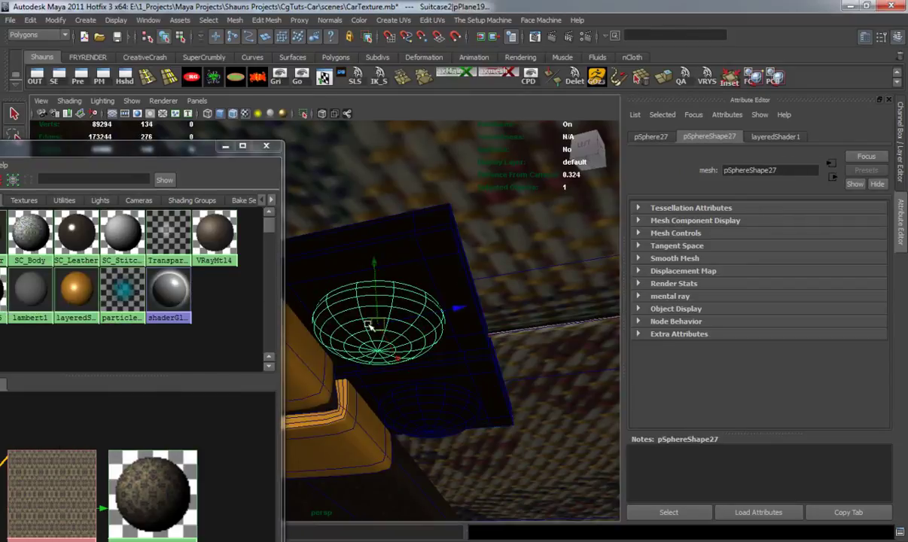
shift+click(332, 275)
key(shift+z)
key(shift+z)
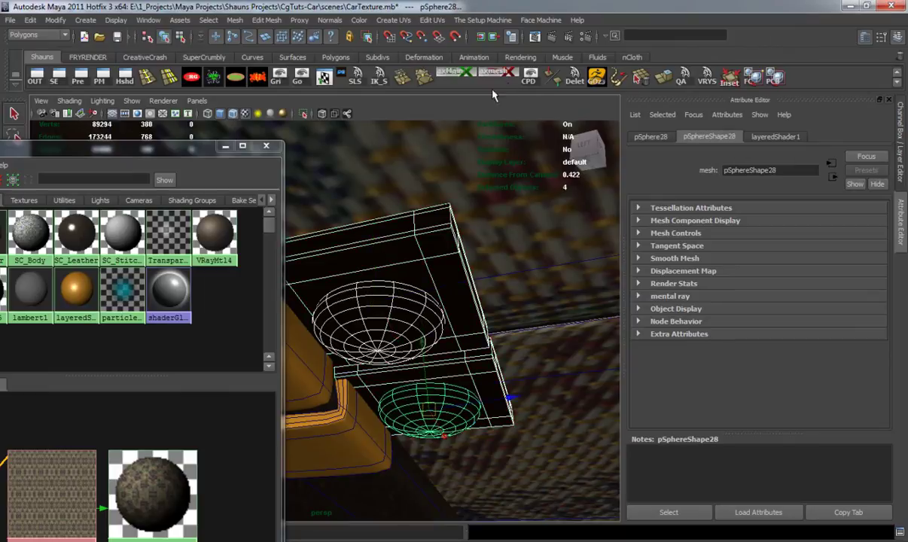
click(560, 78)
drag(182, 147, 142, 129)
key(f)
scroll(441, 318, down, 5)
alt+drag(440, 318, 445, 345)
scroll(486, 310, down, 5)
click(527, 284)
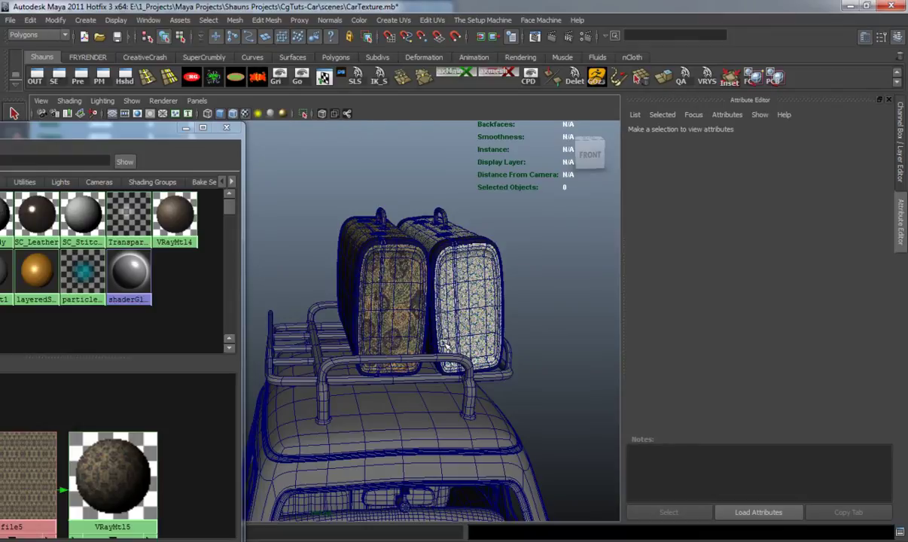
Step: Examine both suitcases on the roof rack from several angles, picking the whole Suitcase1 group along the way
alt+drag(408, 315, 453, 345)
scroll(434, 320, up, 5)
alt+middle_drag(454, 345, 457, 353)
alt+drag(457, 352, 325, 341)
click(375, 348)
key(Up)
key(f)
alt+middle_drag(325, 341, 386, 301)
alt+right_drag(385, 301, 416, 318)
alt+drag(416, 318, 388, 348)
click(427, 326)
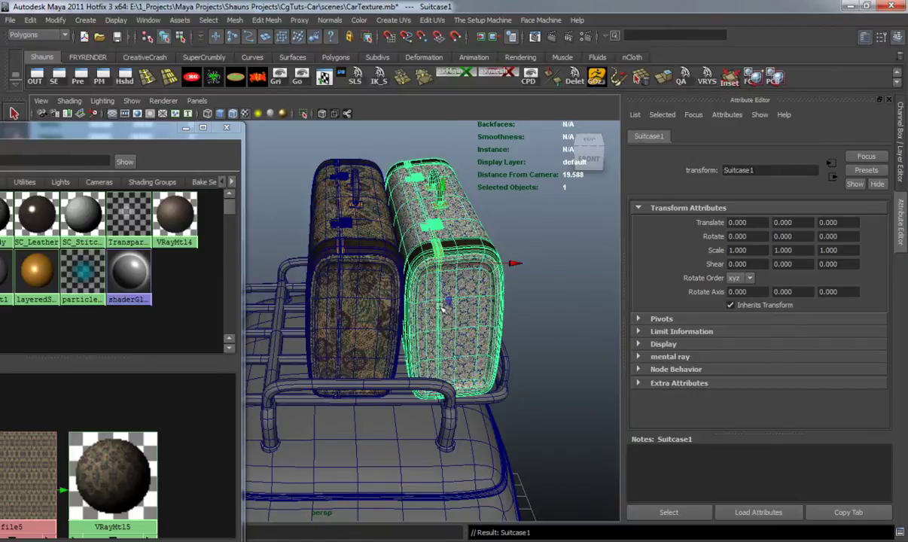
mouse_move(445, 320)
alt+mouse_down()
mouse_move(380, 324)
mouse_move(436, 316)
alt+mouse_up()
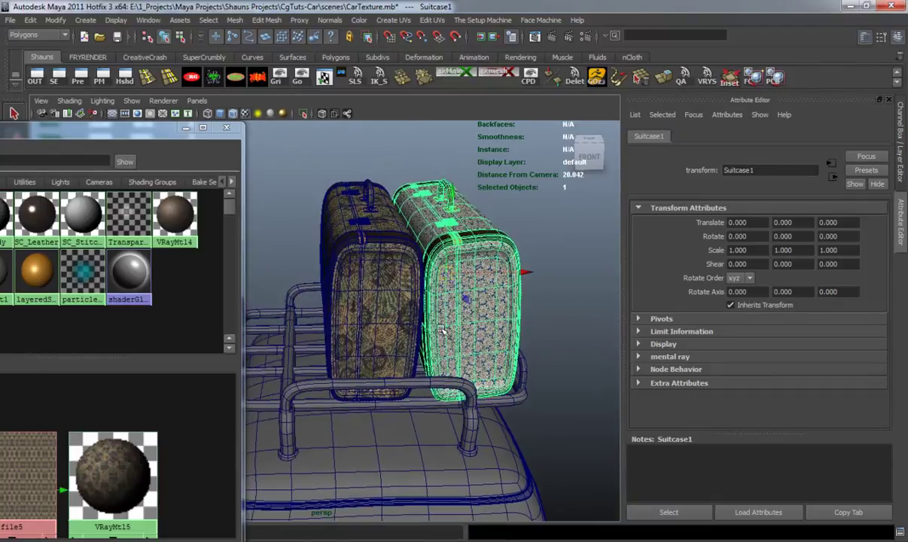
alt+drag(422, 328, 443, 269)
alt+drag(398, 304, 345, 255)
alt+drag(371, 312, 497, 282)
click(509, 284)
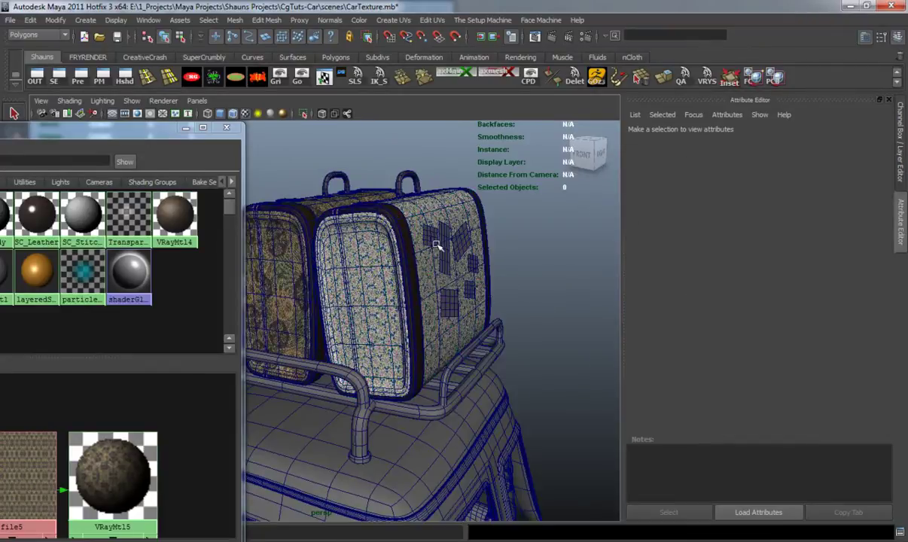
alt+drag(432, 255, 392, 300)
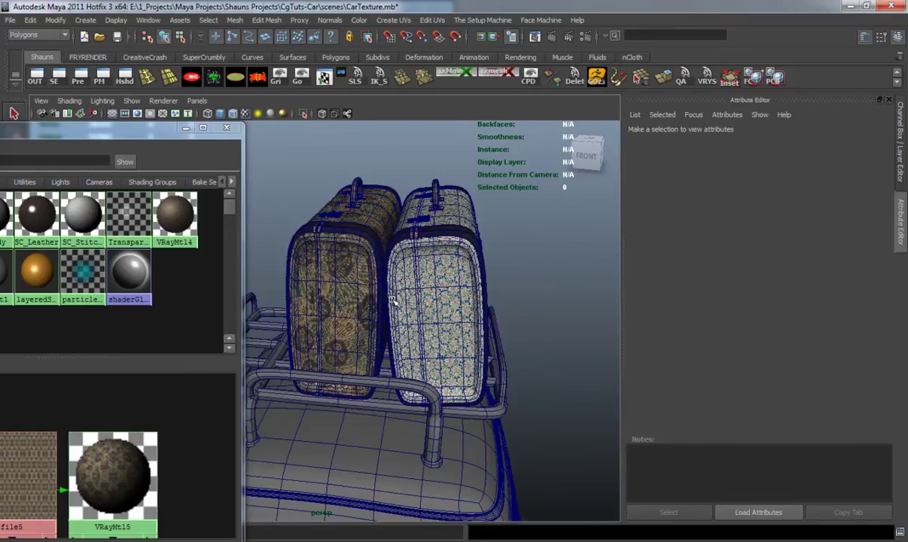
alt+drag(464, 326, 416, 294)
Step: Duplicate the brown-patterned suitcase and move the copy sideways to the free side of the roof rack
click(385, 300)
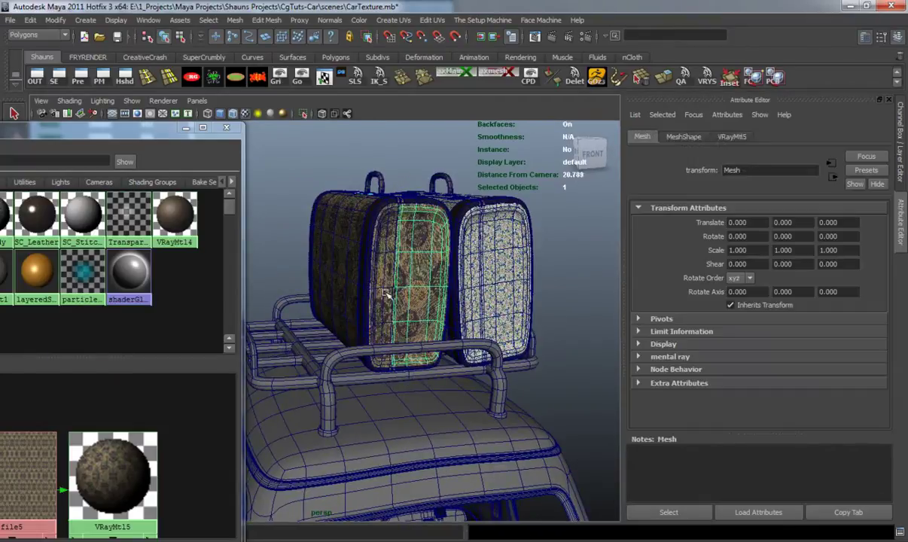
alt+drag(328, 269, 348, 299)
key(ctrl+d)
middle_drag(391, 257, 360, 277)
drag(360, 277, 361, 277)
Step: Tilt the third suitcase about -14.25 degrees around Z and adjust its X translation to about -5.99
alt+drag(461, 279, 477, 257)
key(e)
drag(468, 186, 456, 177)
alt+drag(403, 205, 445, 199)
key(w)
middle_drag(294, 254, 300, 255)
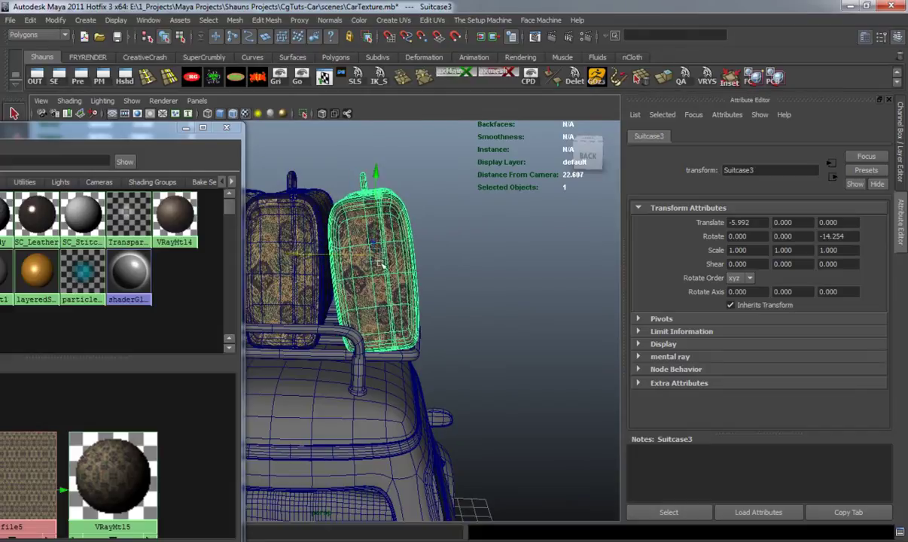
key(t)
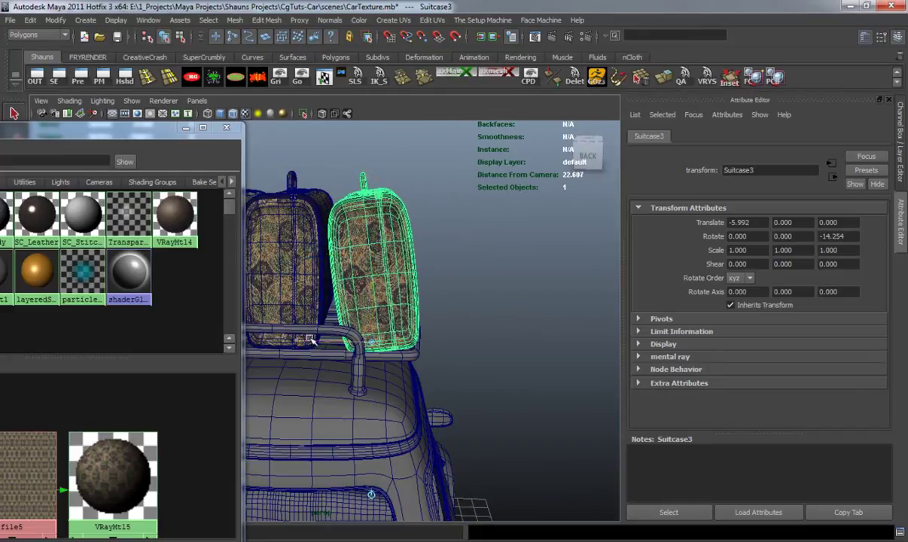
key(e)
Step: Minimize the Hypershade and check the arrangement of the three suitcases from the front and back
alt+drag(421, 295, 259, 301)
alt+drag(445, 315, 325, 308)
click(185, 130)
alt+right_drag(286, 275, 338, 284)
alt+drag(301, 288, 320, 288)
click(119, 216)
alt+drag(197, 296, 268, 244)
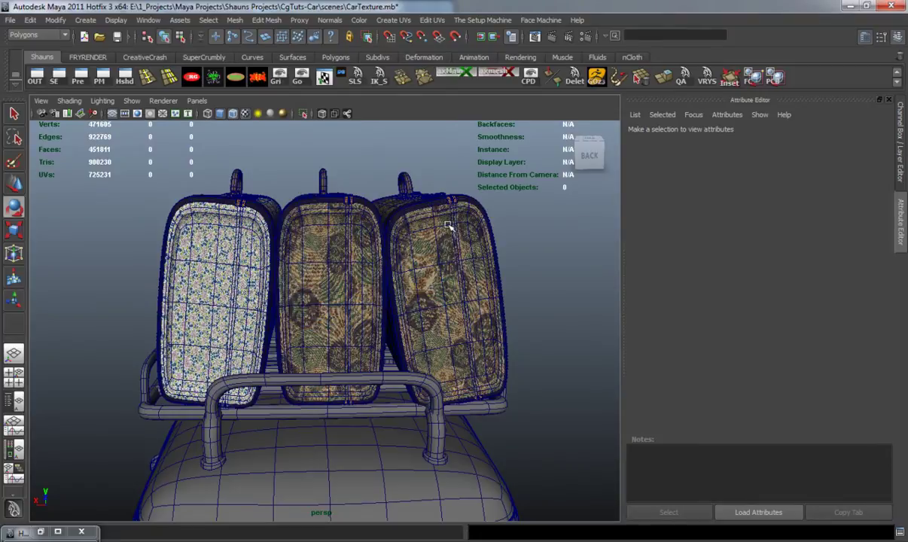
alt+drag(474, 265, 291, 297)
Step: Select a body half of the third suitcase, reopen the Hypershade and rename VRayMtl5 as SC-Material 2
click(298, 238)
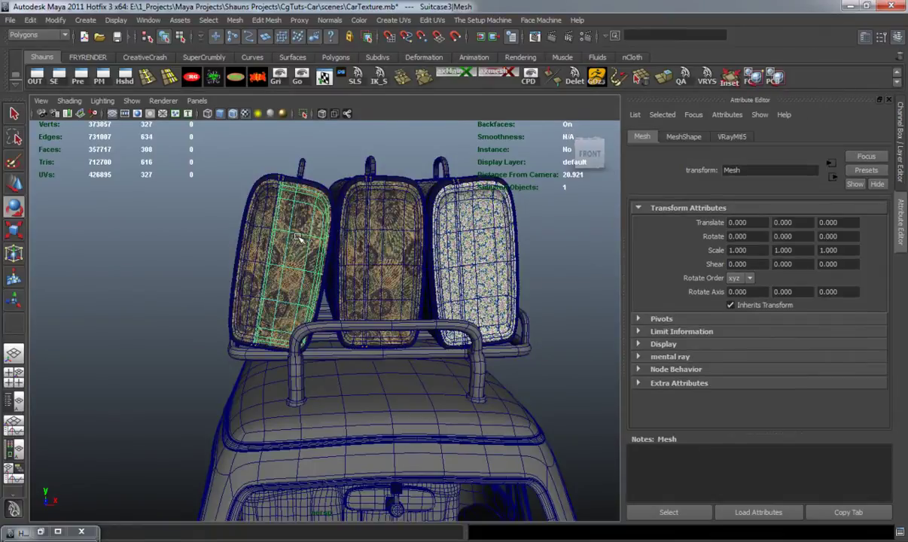
click(42, 531)
drag(102, 115, 563, 56)
right_click(566, 417)
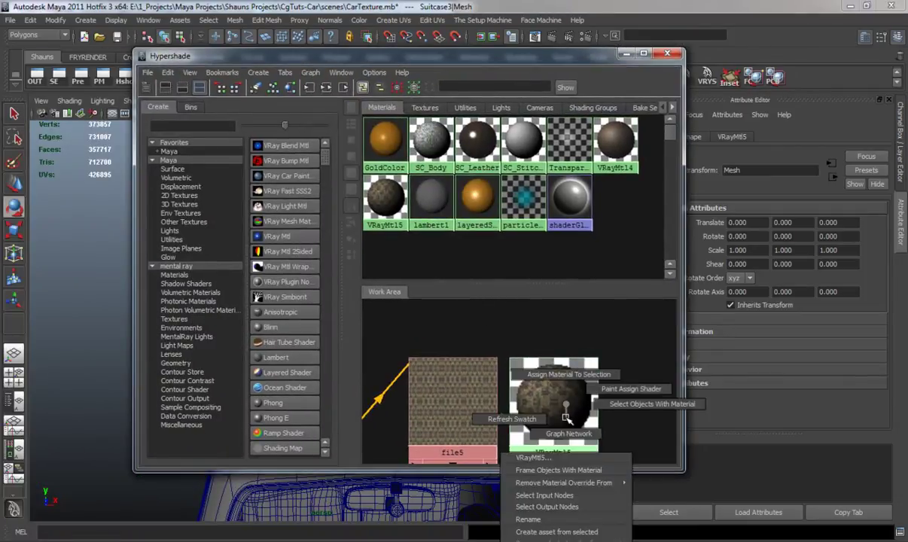
click(530, 519)
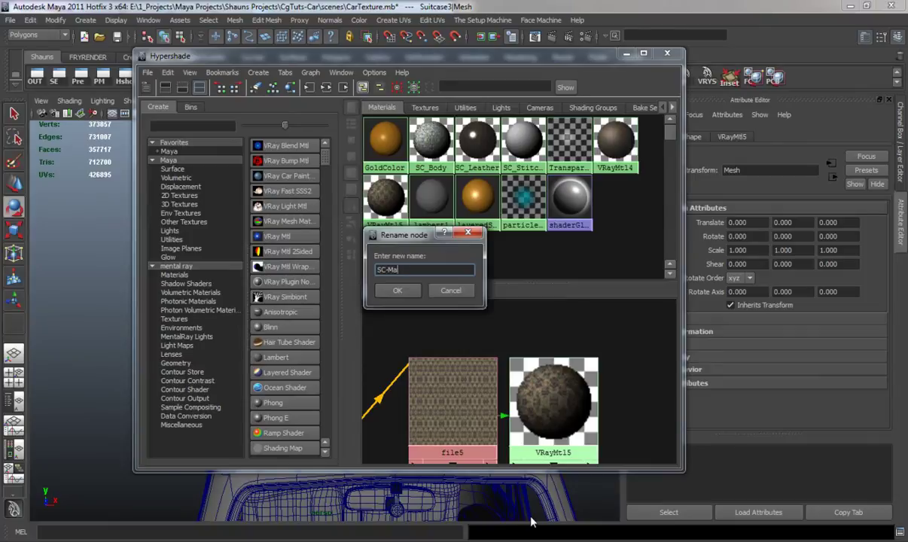
text(SC-Material)
key(Return)
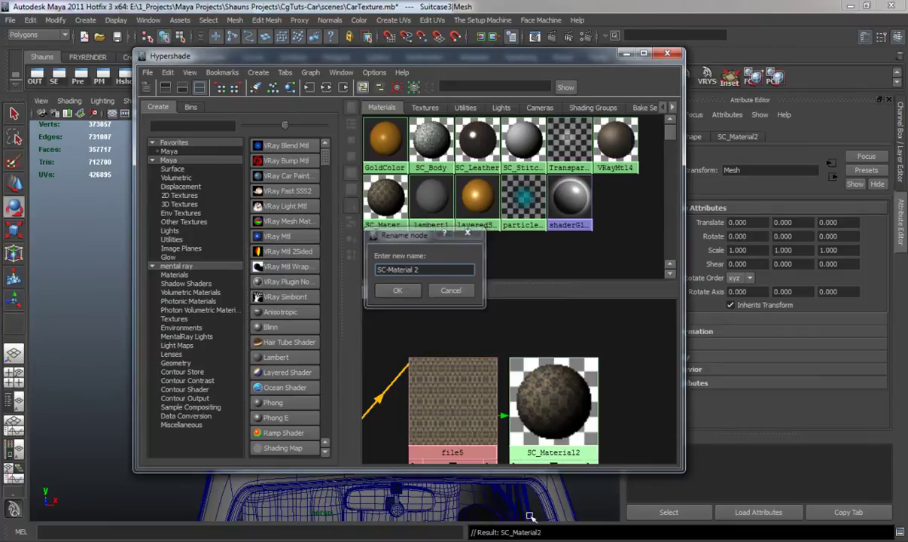
Step: Clear the Hypershade work area and create a new VRay Mtl material
click(256, 88)
click(278, 236)
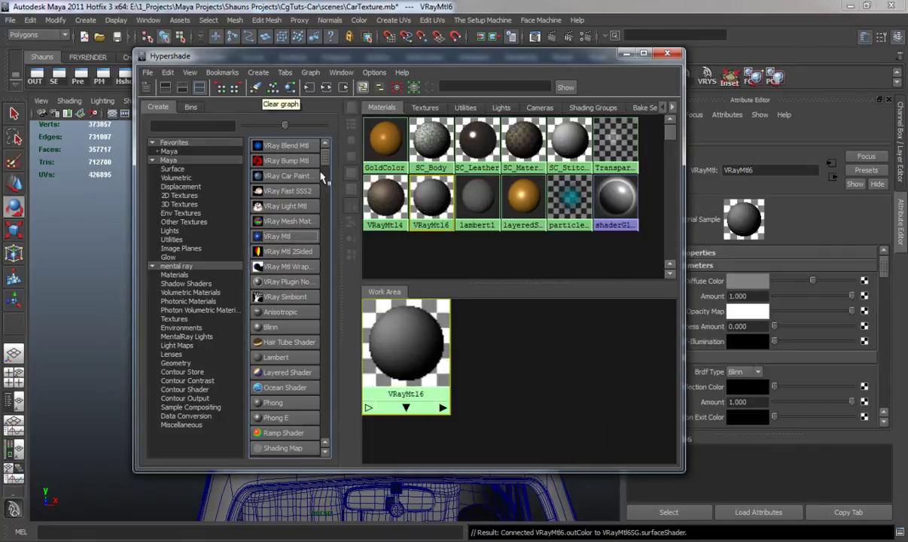
Step: Connect a File texture to the Diffuse Color of the VRayMtl6 material
drag(420, 344, 477, 355)
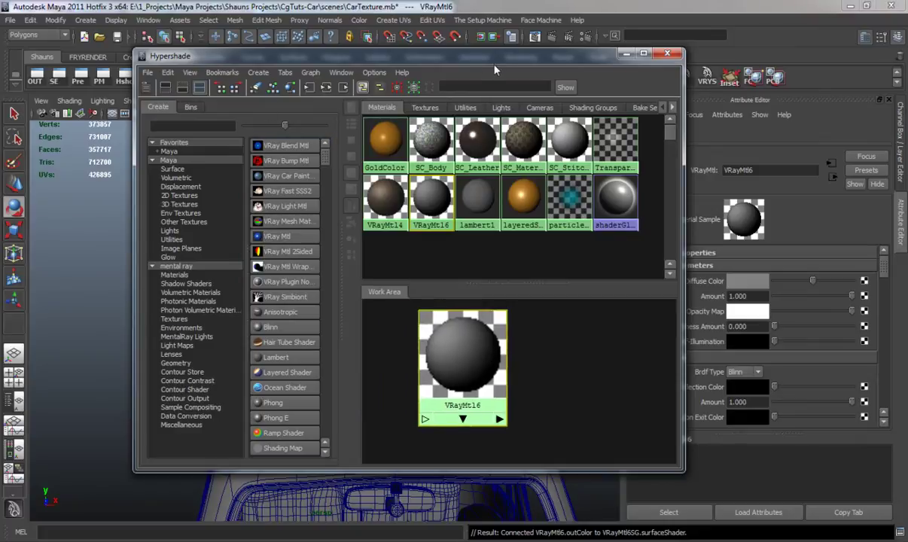
drag(496, 69, 370, 82)
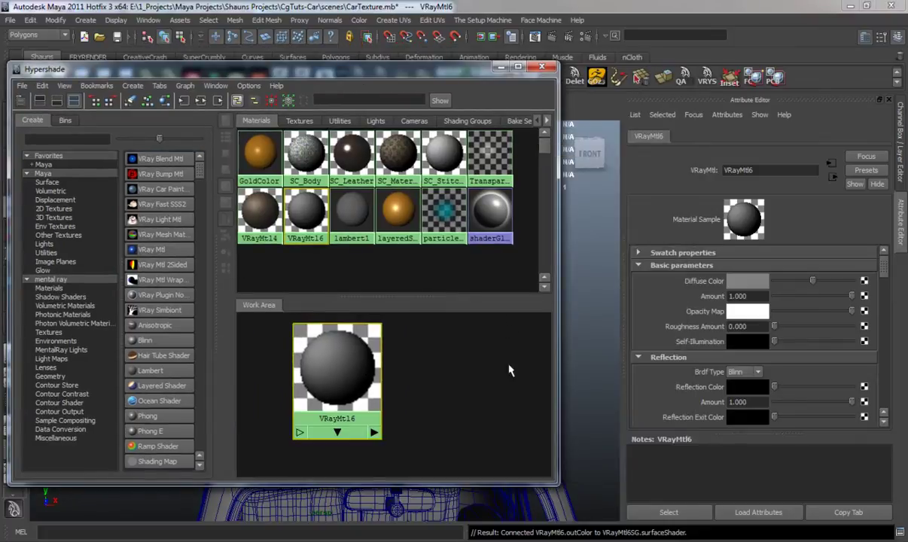
click(864, 282)
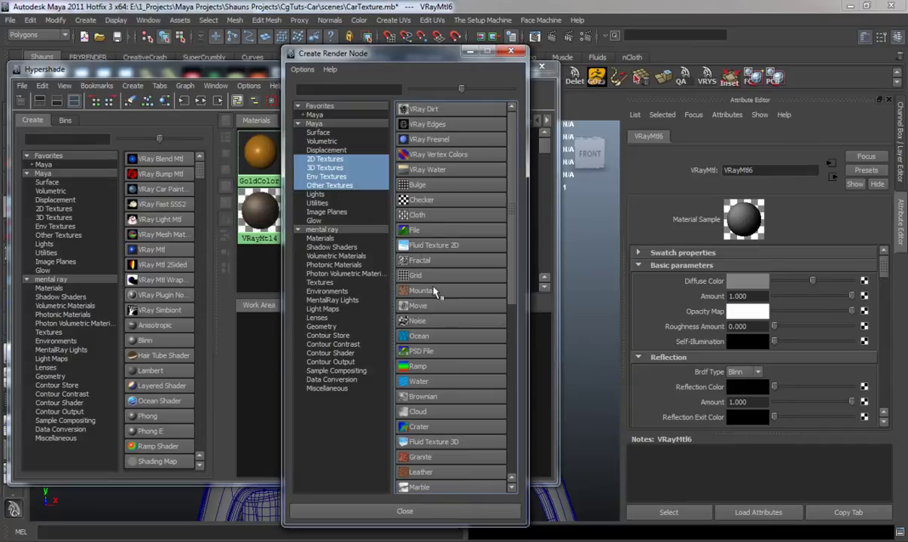
click(411, 230)
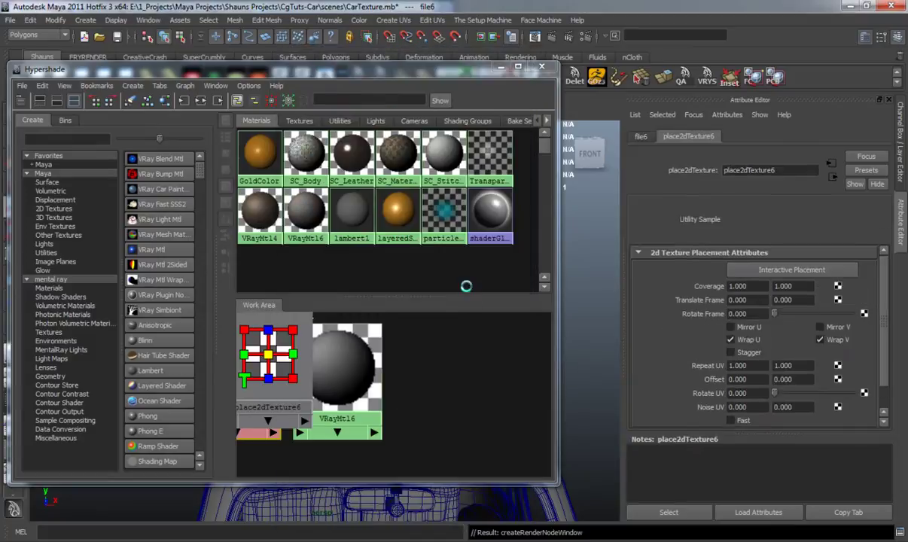
Step: Spread out the placement, file and material nodes in the work area and select the file6 node
drag(320, 363, 470, 365)
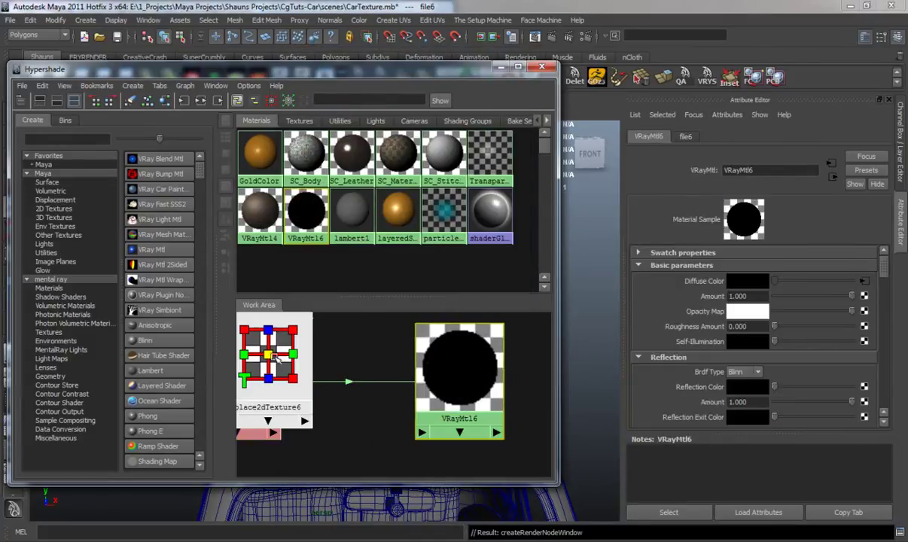
drag(246, 341, 198, 345)
drag(273, 357, 361, 357)
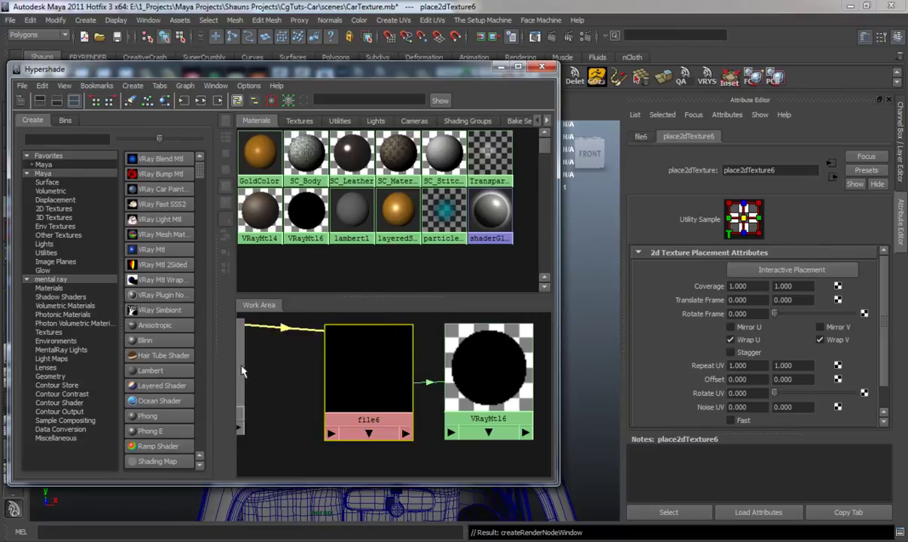
drag(239, 372, 298, 373)
click(366, 371)
Step: Set the file texture's Filter Type to Off and load FabricPatterns0039_2_M.jpg as its image
click(754, 270)
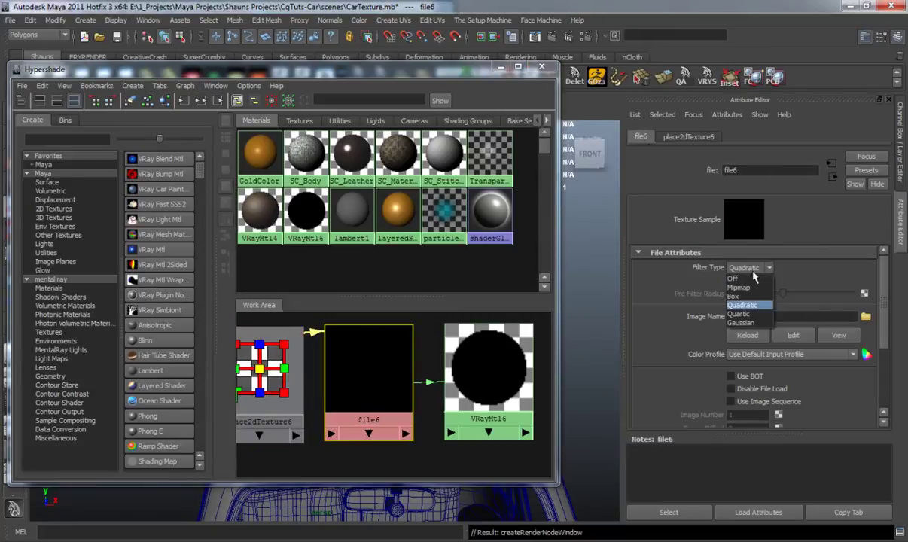
click(754, 278)
click(866, 316)
click(298, 183)
key(Down)
key(Down)
key(Down)
key(Down)
key(Down)
key(Down)
key(Down)
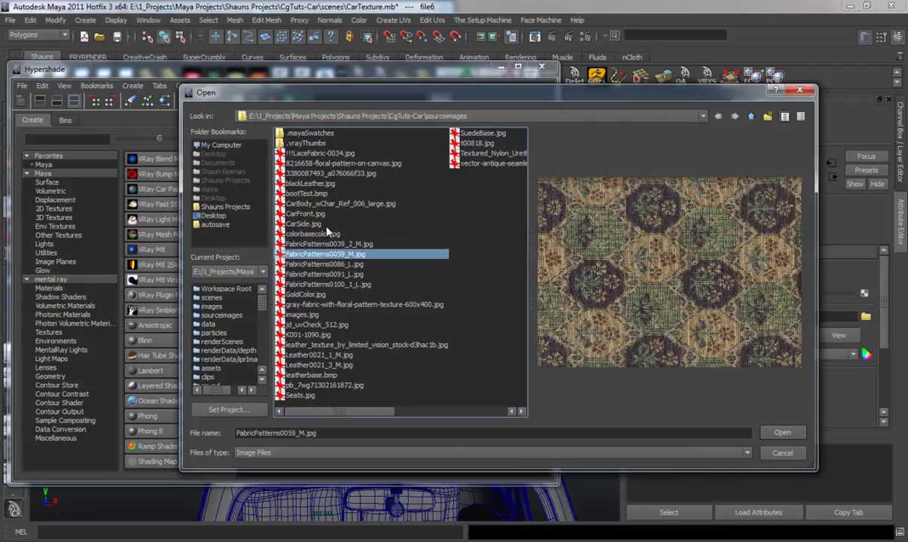
key(Up)
click(781, 433)
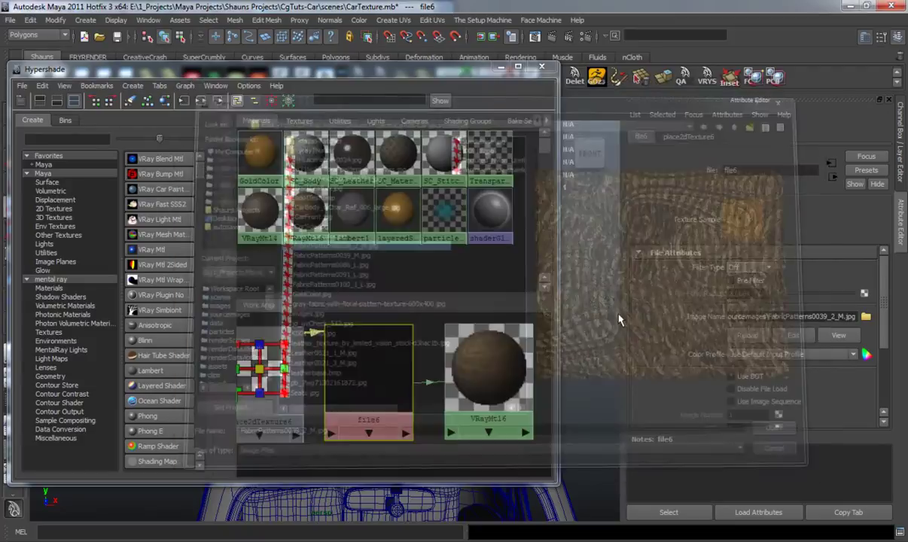
Step: Select both body halves of the third suitcase and assign VRayMtl6 to them
drag(373, 73, 87, 80)
scroll(297, 242, up, 3)
alt+middle_drag(298, 243, 435, 307)
click(433, 304)
shift+click(355, 269)
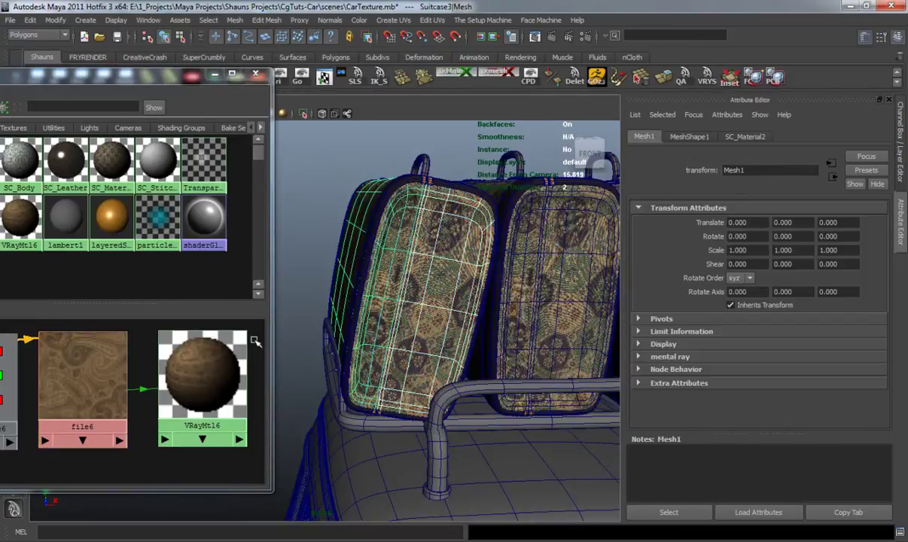
right_drag(172, 375, 185, 343)
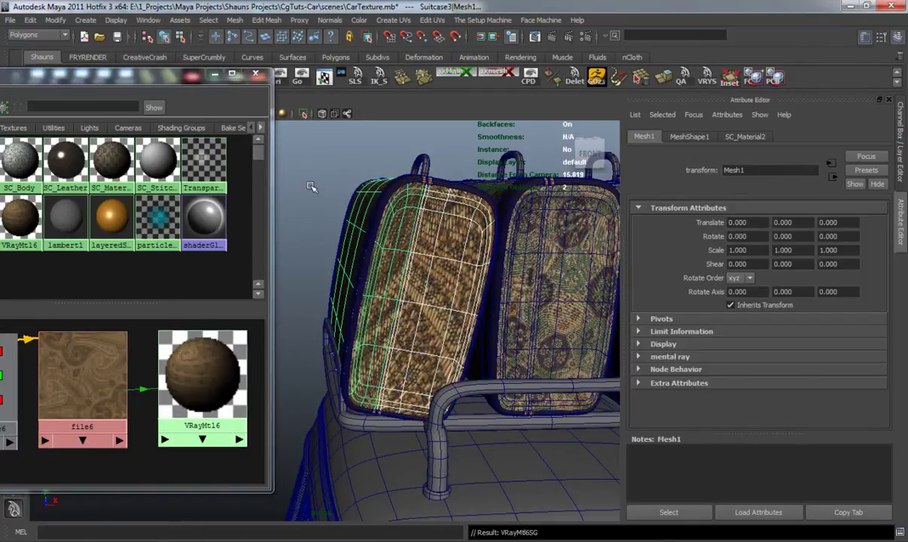
Step: Enable Mirror U and Mirror V for the new fabric texture's placement and set Repeat UV to 10 by 10
click(343, 277)
alt+drag(343, 278, 319, 223)
drag(182, 87, 94, 125)
click(232, 115)
click(9, 420)
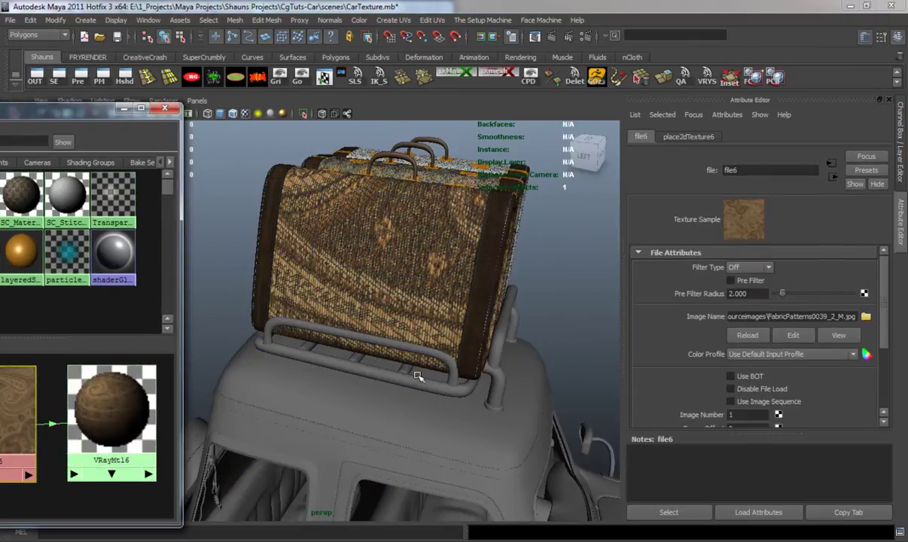
click(692, 137)
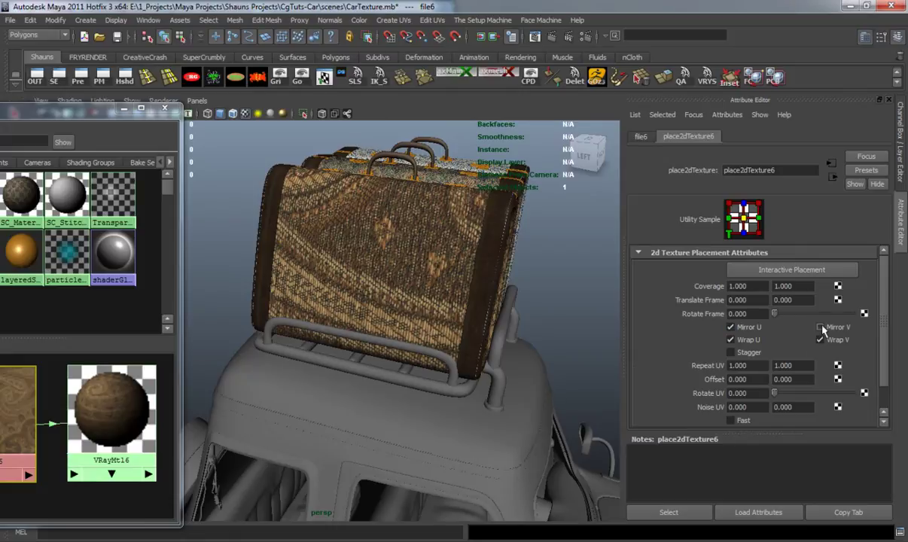
click(758, 364)
text(10)
key(Tab)
text(10)
key(Return)
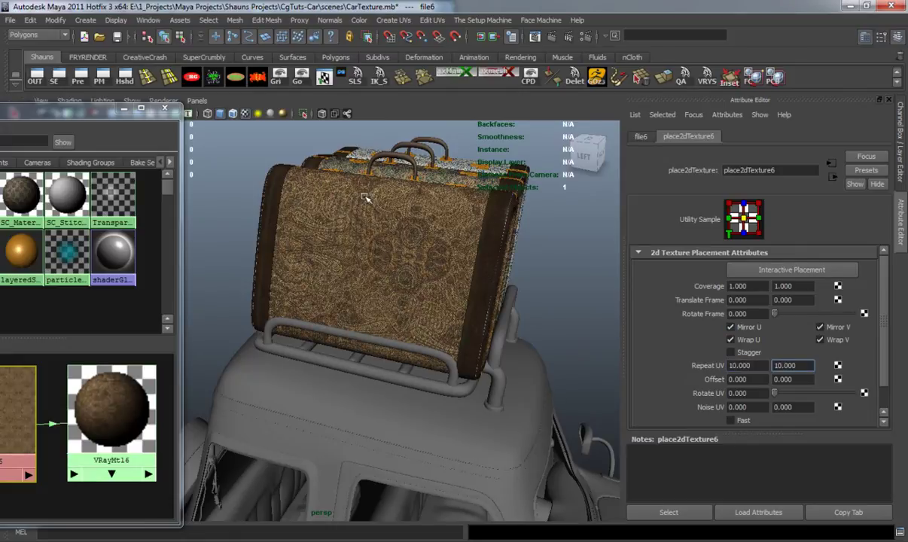
Step: Examine the scale of the fabric pattern on the third suitcase up close and from the side
scroll(365, 197, up, 4)
alt+drag(403, 302, 300, 301)
scroll(382, 344, down, 5)
alt+drag(387, 355, 424, 372)
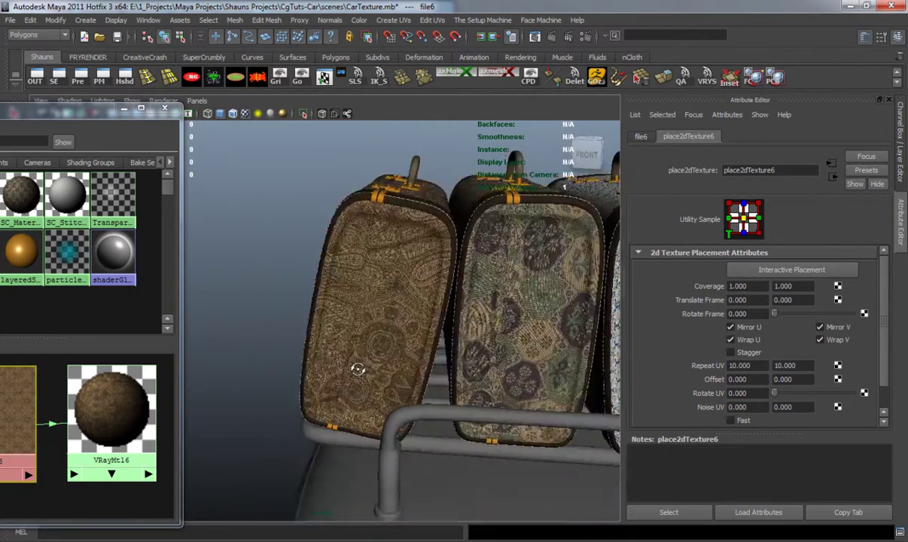
mouse_move(358, 370)
alt+mouse_down()
mouse_move(298, 384)
mouse_move(342, 371)
alt+mouse_up()
alt+right_drag(343, 371, 337, 325)
alt+drag(337, 325, 489, 361)
Step: Rename the VRayMtl6 material as SC-Material3
right_drag(120, 405, 126, 519)
text(SC-Material3)
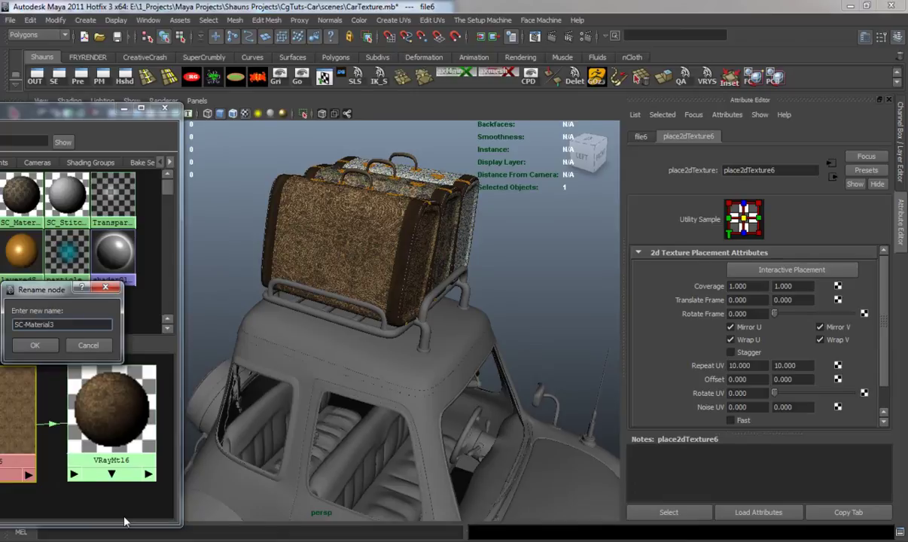
key(Return)
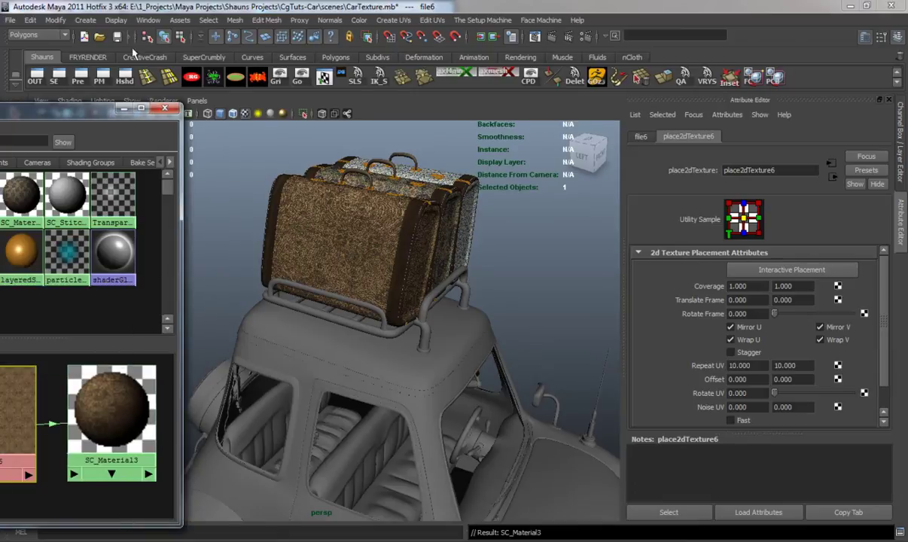
Step: Clear the Hypershade work area, minimize the window and bring back the Channel Box
drag(94, 116, 515, 83)
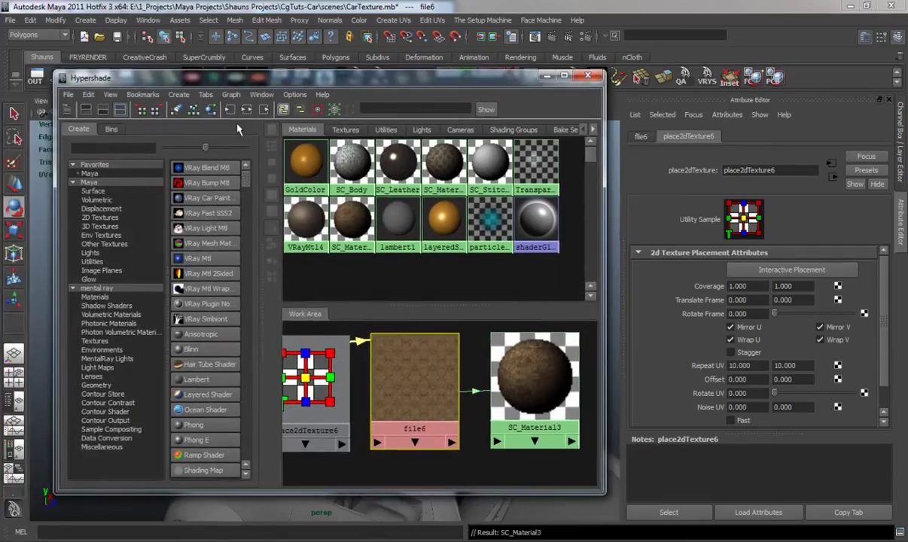
click(170, 107)
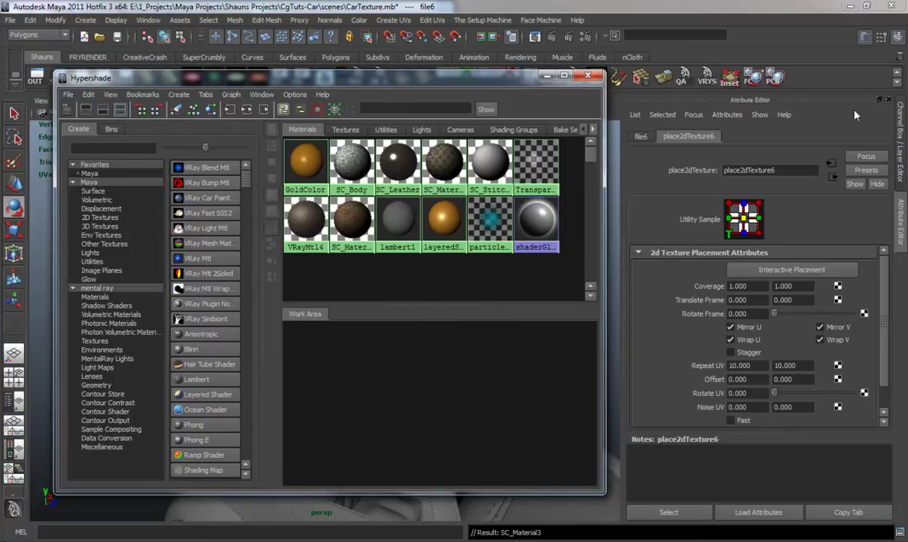
click(547, 76)
key(ctrl+a)
Step: Examine the flat grey patches on the front face of the floral suitcase
alt+drag(449, 294, 250, 263)
alt+middle_drag(250, 263, 252, 329)
mouse_move(252, 329)
alt+right_down()
mouse_move(292, 323)
mouse_move(252, 316)
alt+right_up()
alt+drag(253, 316, 358, 310)
alt+middle_drag(358, 310, 324, 301)
alt+right_drag(324, 301, 434, 320)
alt+drag(434, 320, 324, 297)
alt+right_drag(324, 298, 348, 294)
alt+drag(348, 294, 316, 274)
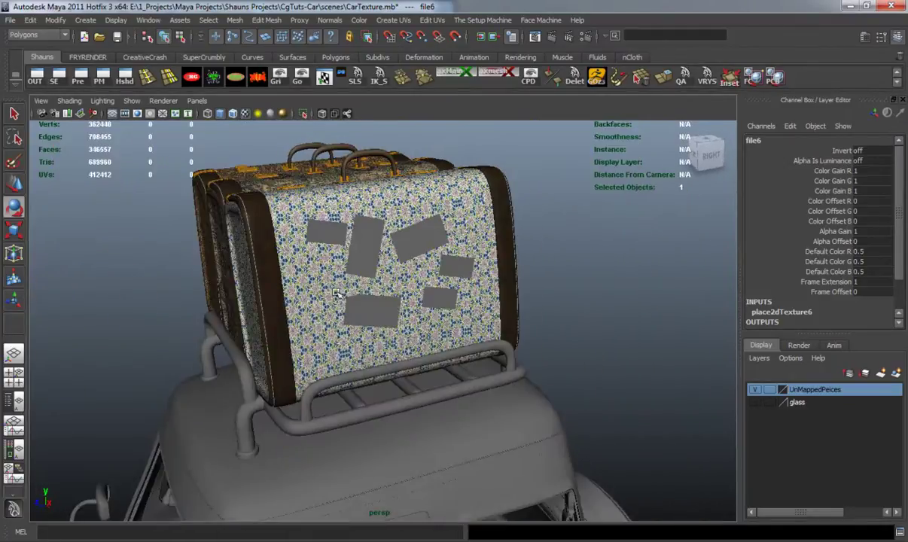
alt+middle_drag(317, 273, 324, 304)
alt+right_drag(324, 303, 345, 304)
alt+drag(345, 304, 424, 287)
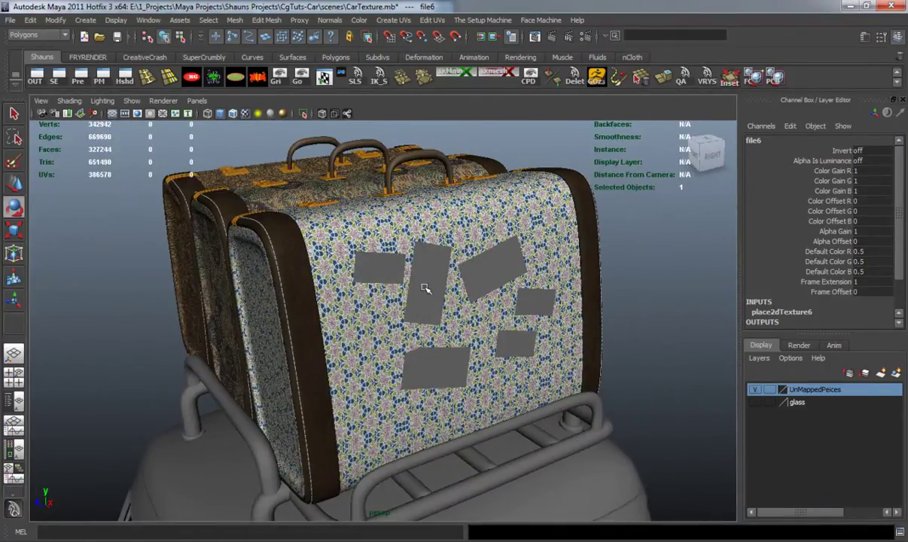
Step: Select the grey patches on the floral suitcase and display their full UV layout in the UV Texture Editor
click(425, 289)
alt+drag(382, 294, 339, 174)
key(w)
click(324, 77)
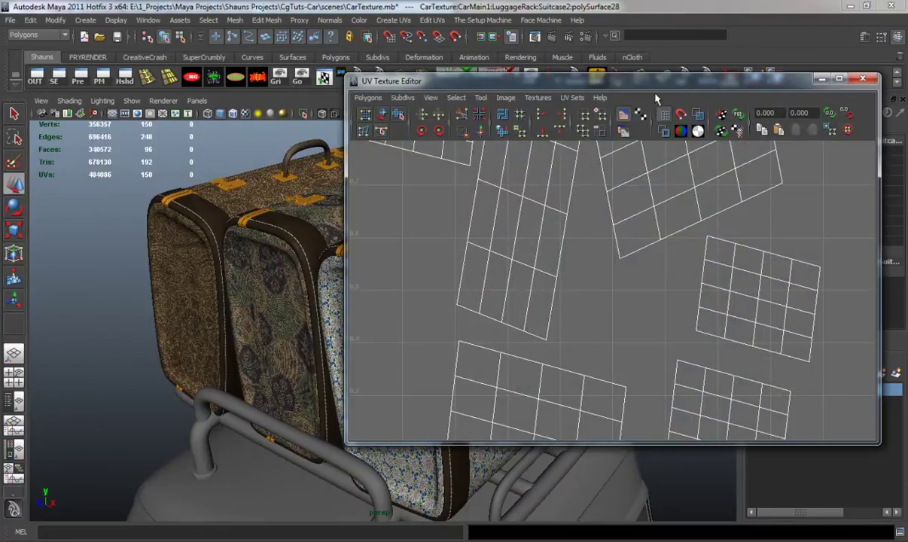
drag(584, 87, 577, 89)
scroll(523, 284, down, 5)
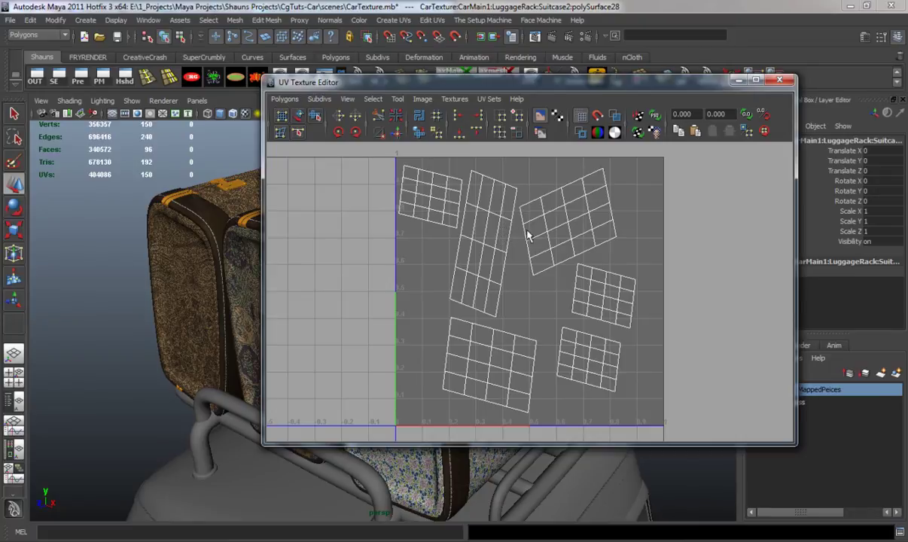
drag(603, 83, 530, 104)
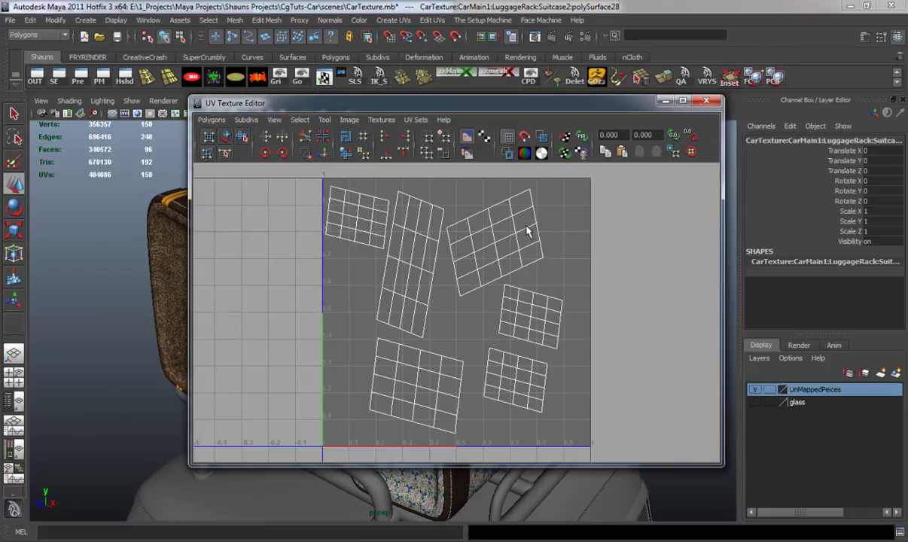